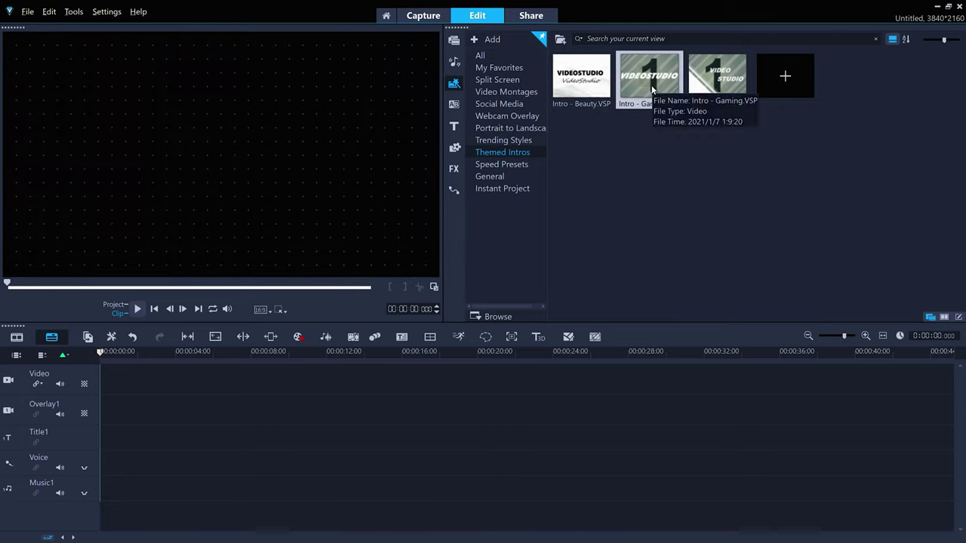
Preview the Intro - Gaming template and the Portrait - Dual and Square - Basic templates in the Social Media category.
left_click(130, 312)
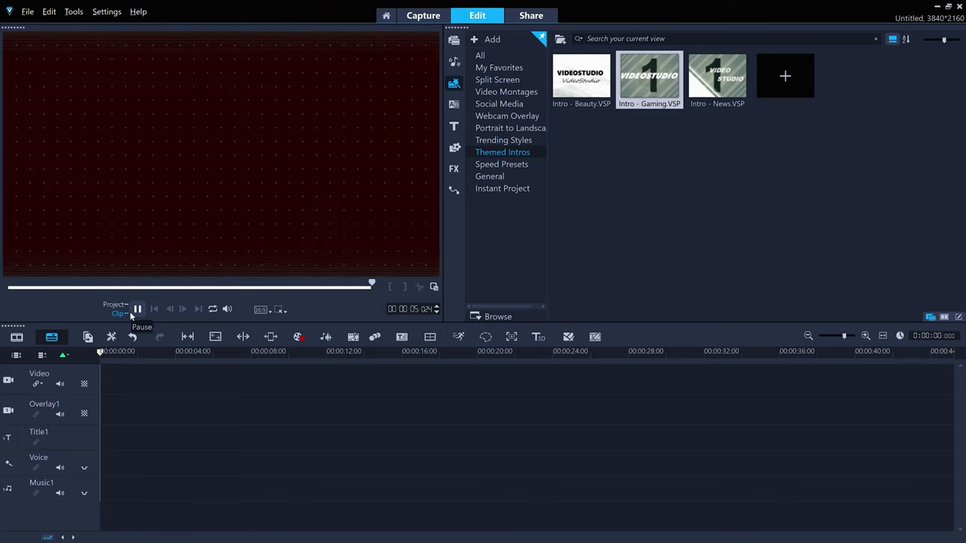
left_click(506, 102)
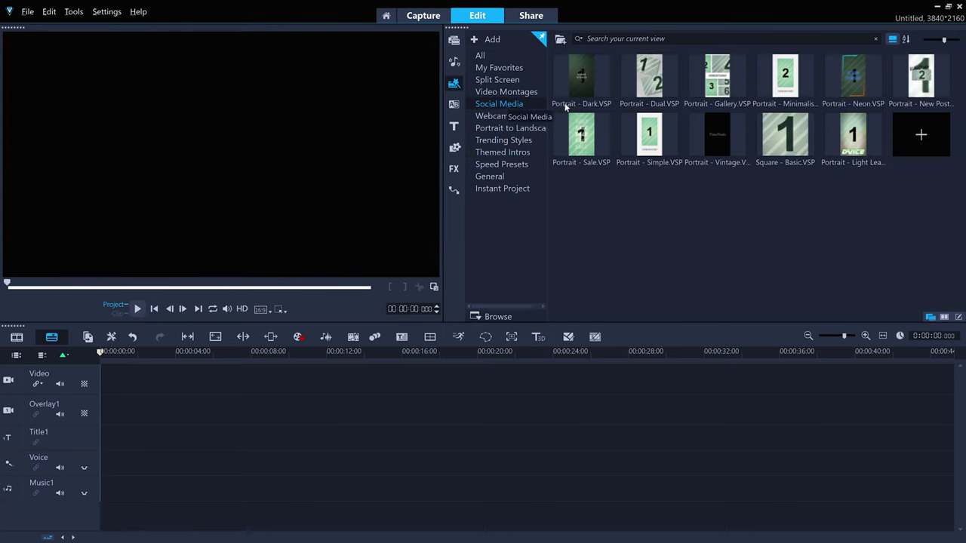
left_click(647, 81)
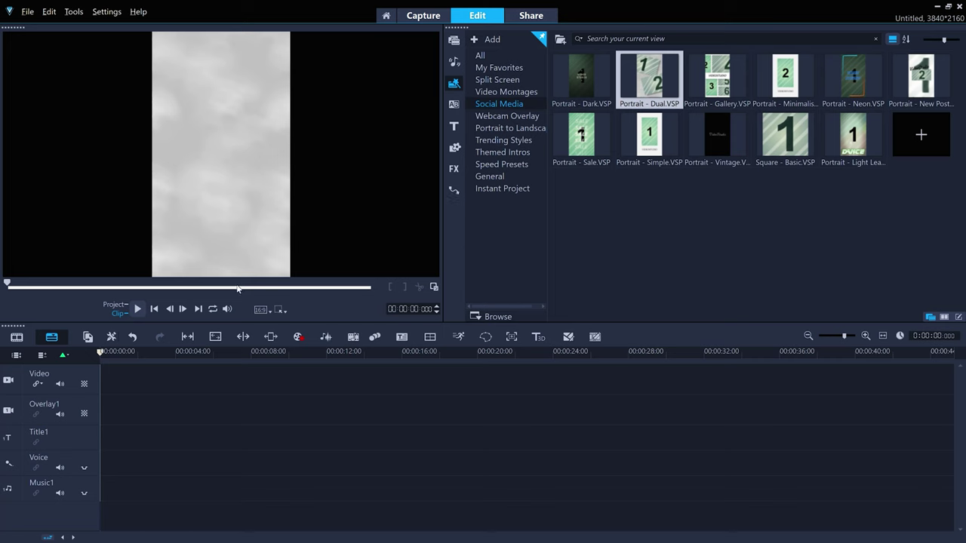
left_click(137, 310)
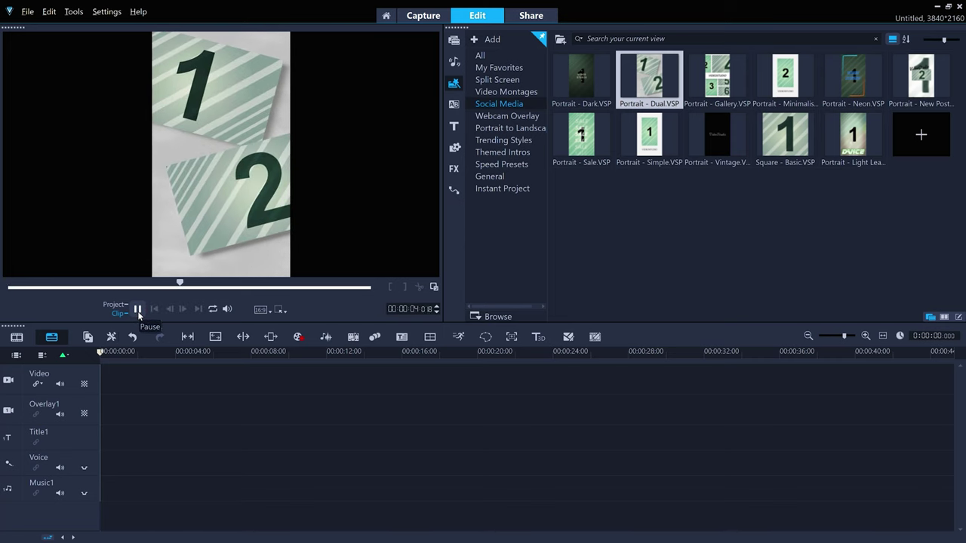
left_click(138, 311)
left_click(778, 139)
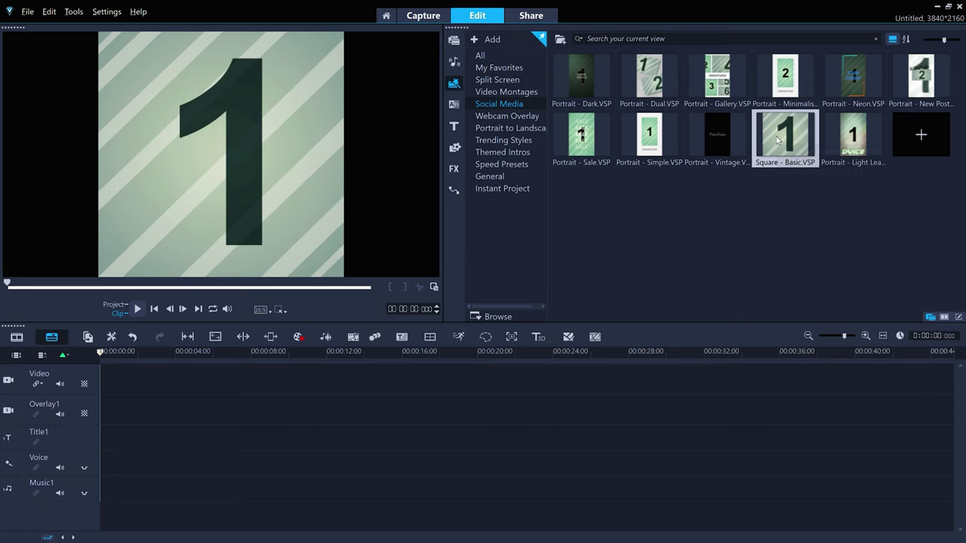
Preview the Portrait - Dark template and add it to the start of the timeline.
left_click(570, 81)
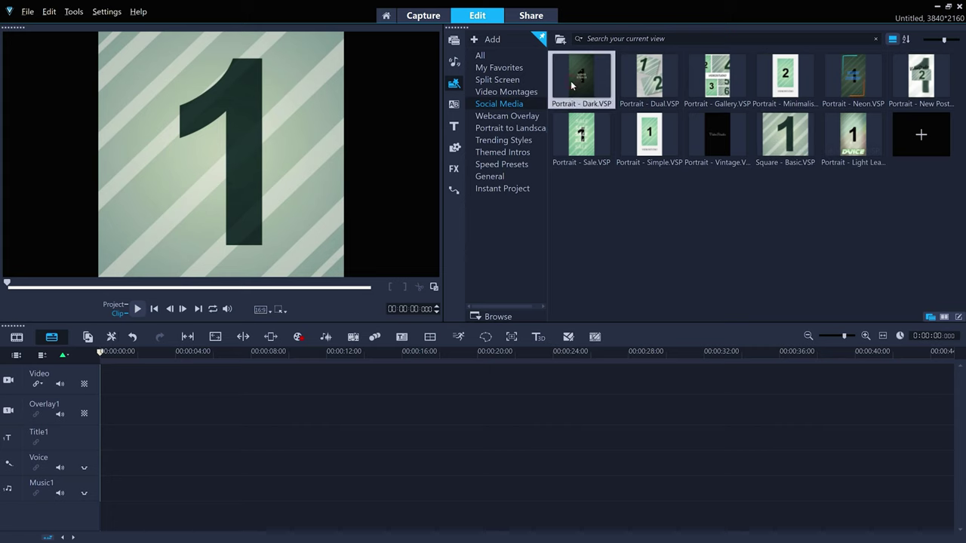
left_click(132, 312)
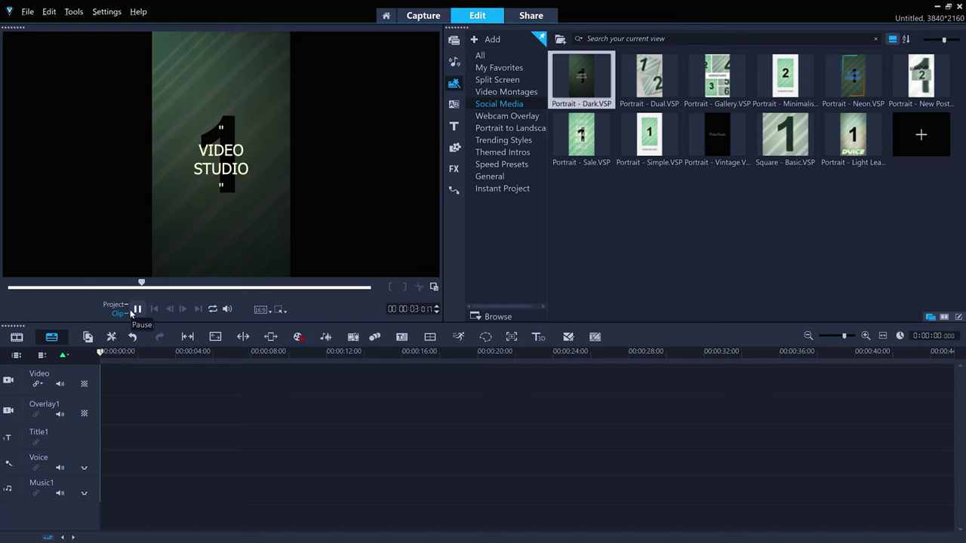
left_click(130, 309)
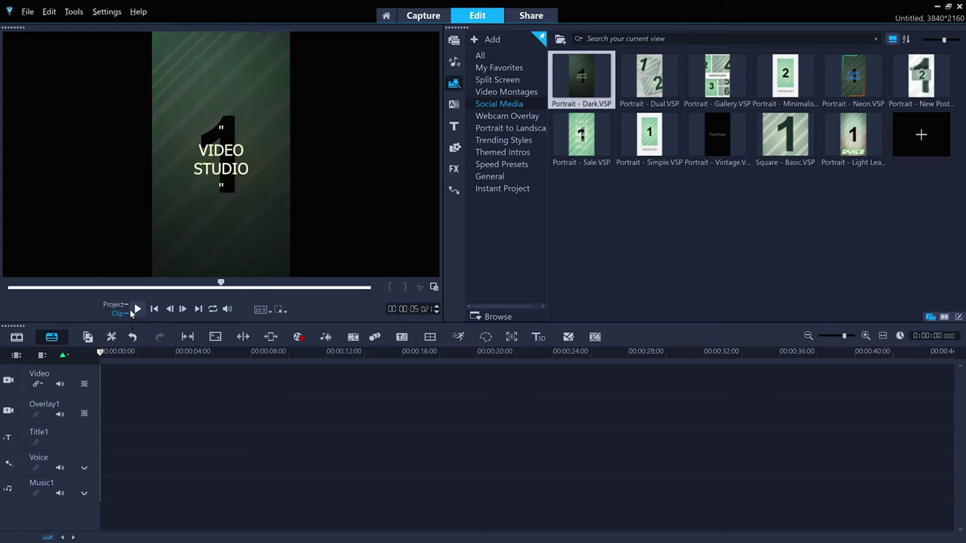
left_click_drag(590, 85, 192, 392)
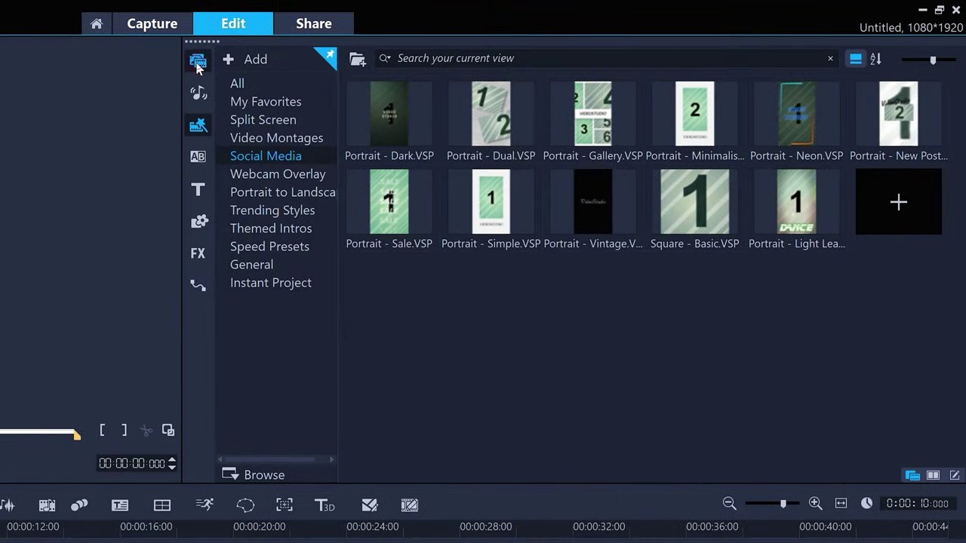
Replace the template's placeholder on Overlay1 with F2ma.mp4 from the Vertical media folder and play back the project.
left_click(197, 63)
left_click(253, 429)
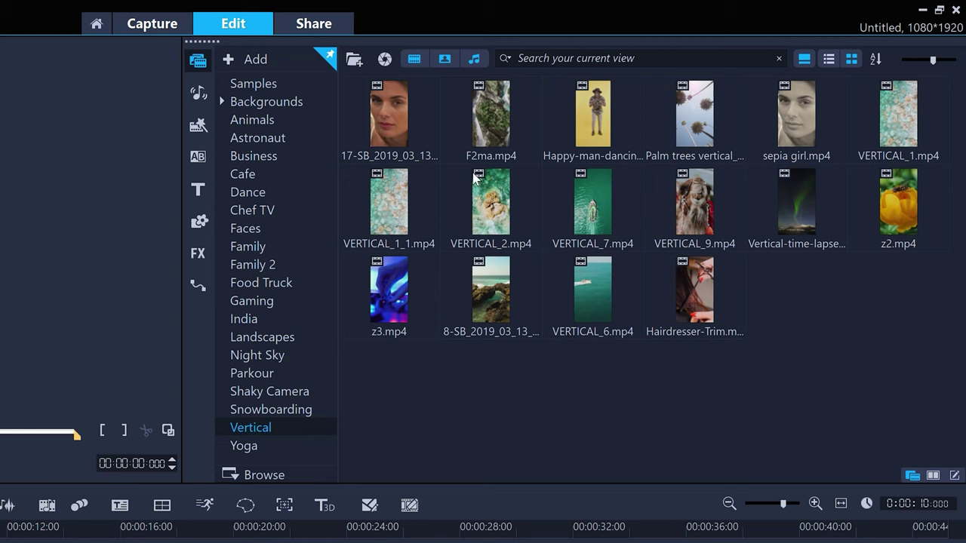
left_click_drag(495, 114, 218, 316)
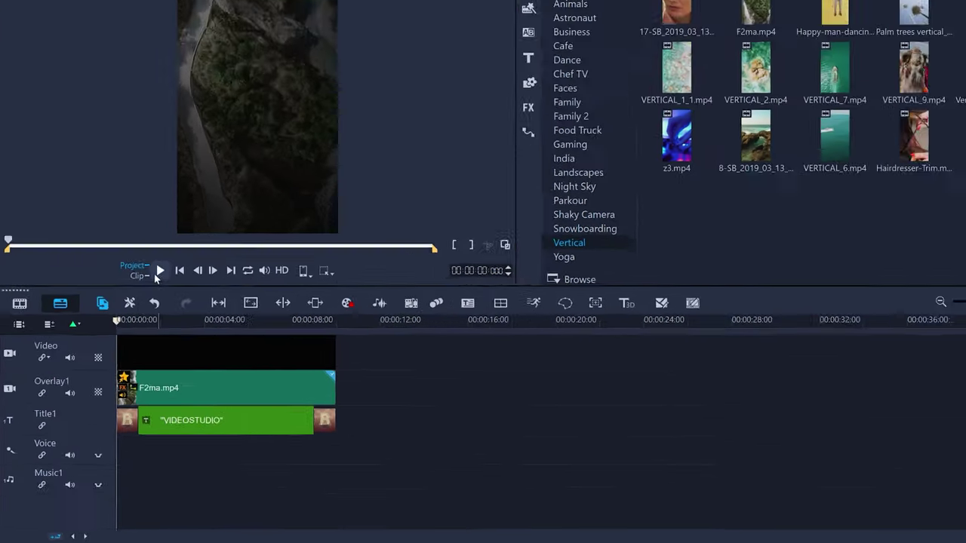
left_click(199, 192)
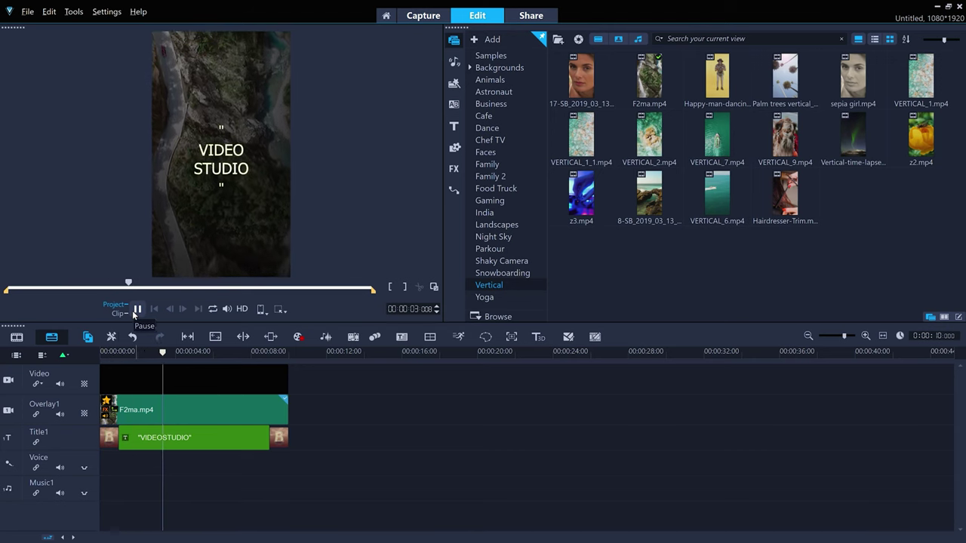
left_click(133, 310)
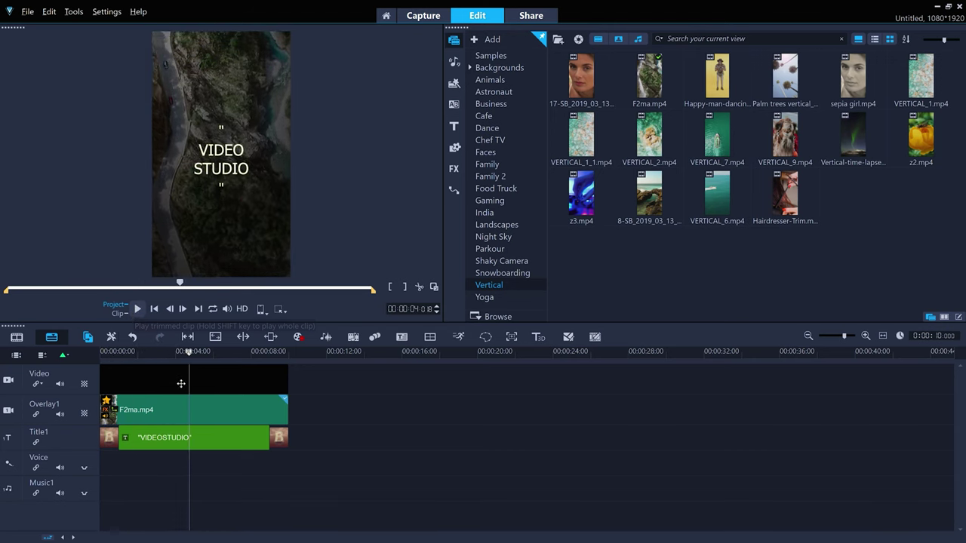
Examine how the Light filter and the Exposure color correction affect the F2ma.mp4 clip on Overlay1.
double_click(206, 411)
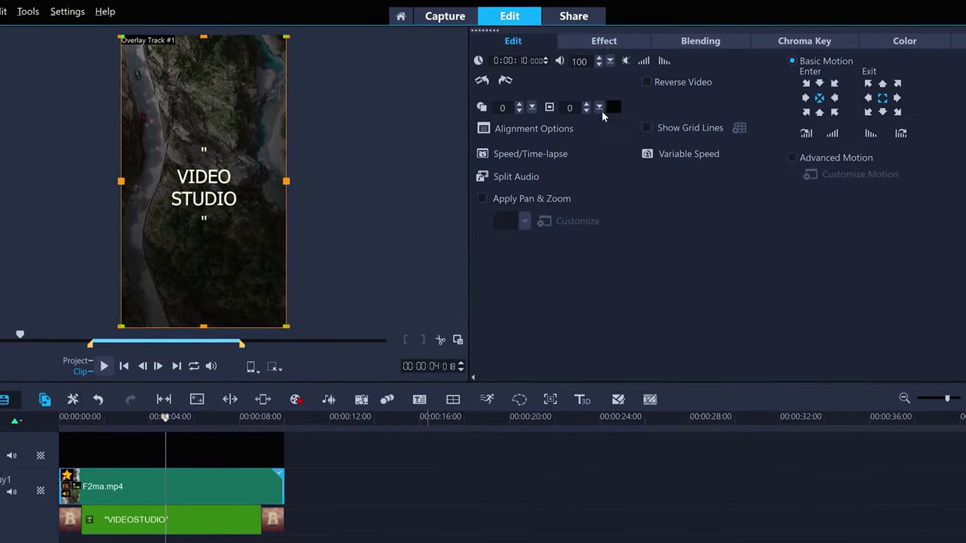
left_click(608, 42)
left_click(482, 77)
left_click(481, 77)
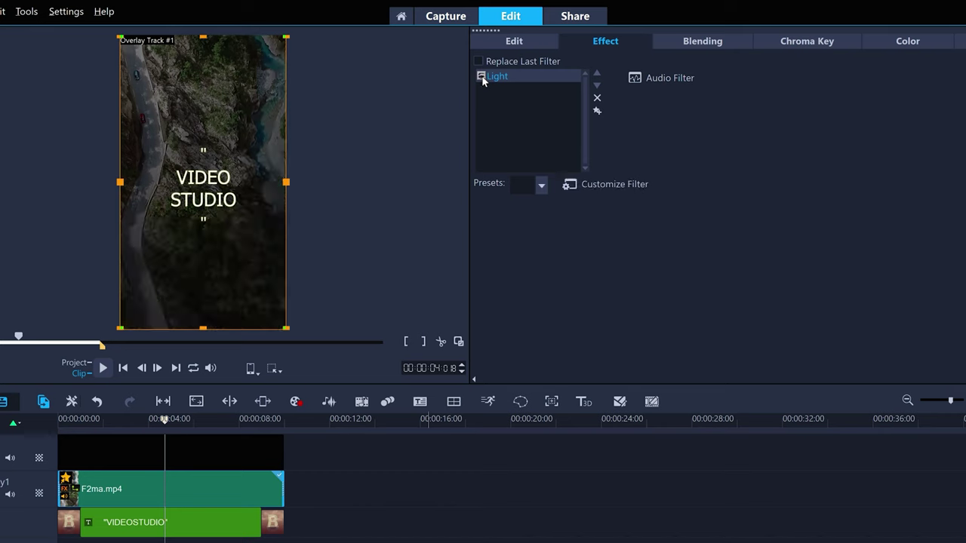
left_click(908, 45)
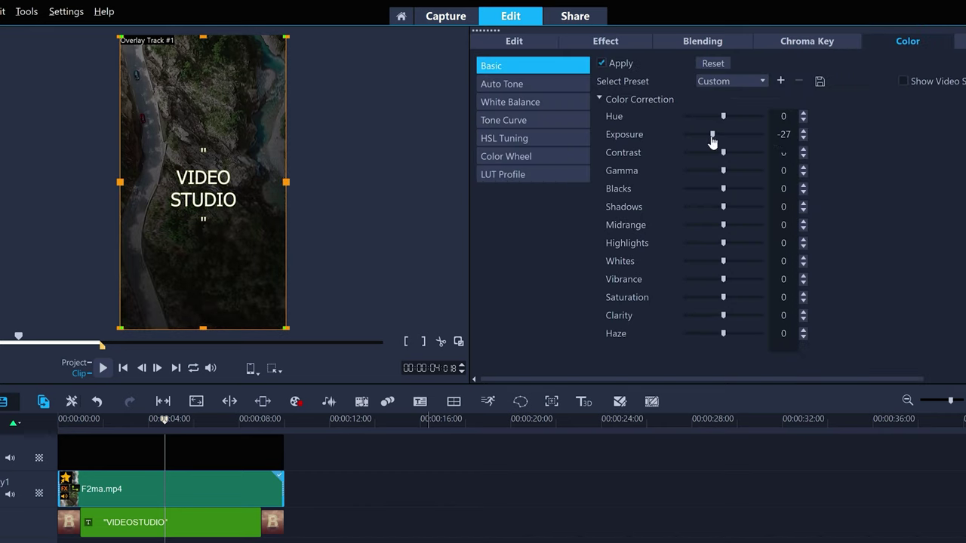
left_click_drag(713, 138, 715, 138)
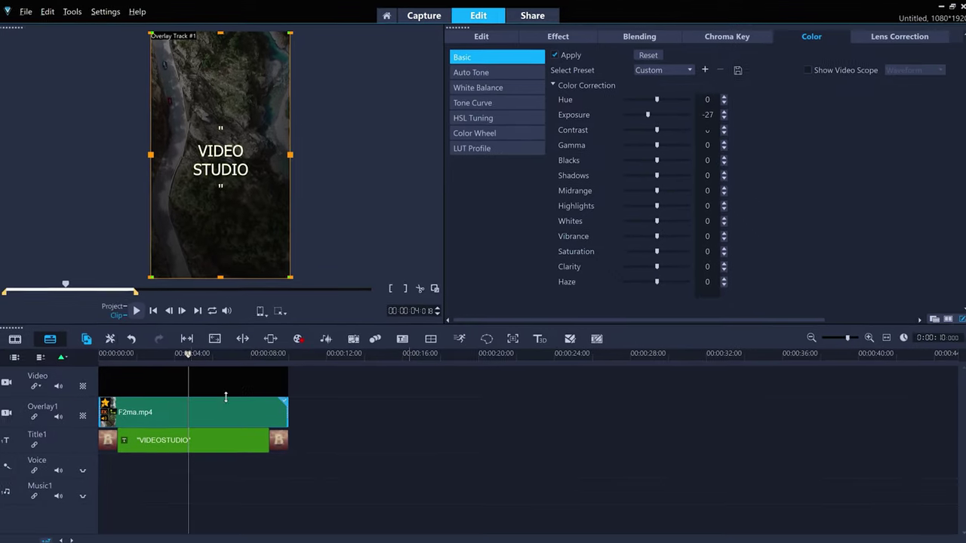
Replace the template title's text with "IT IS BETTER TO TRAVEL WELL THAN TO ARRIVE", broken over several centered lines.
left_click(202, 439)
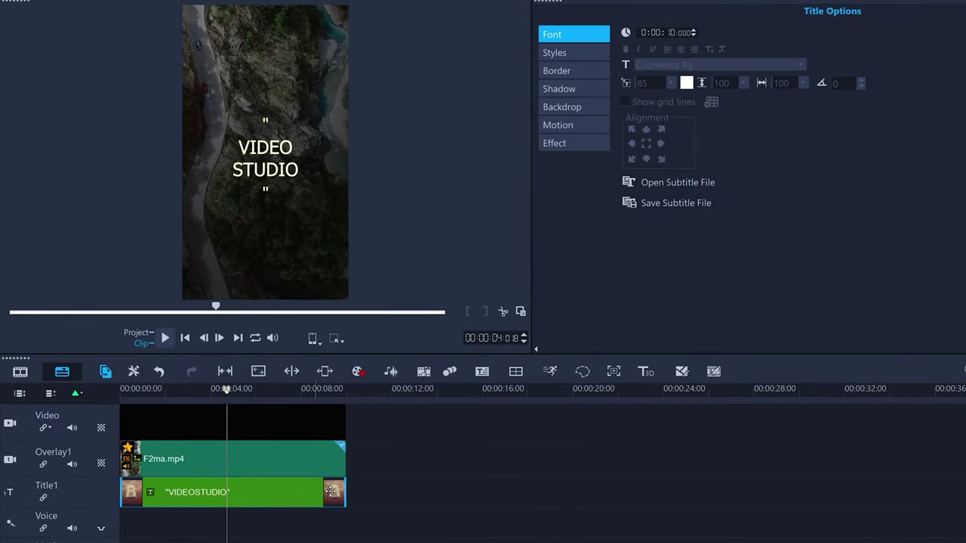
left_click(123, 394)
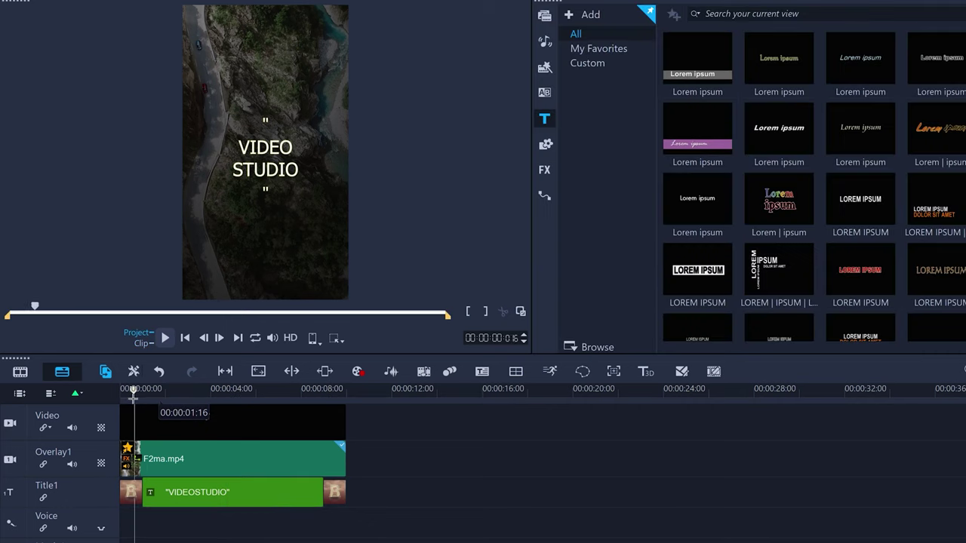
left_click_drag(123, 394, 240, 409)
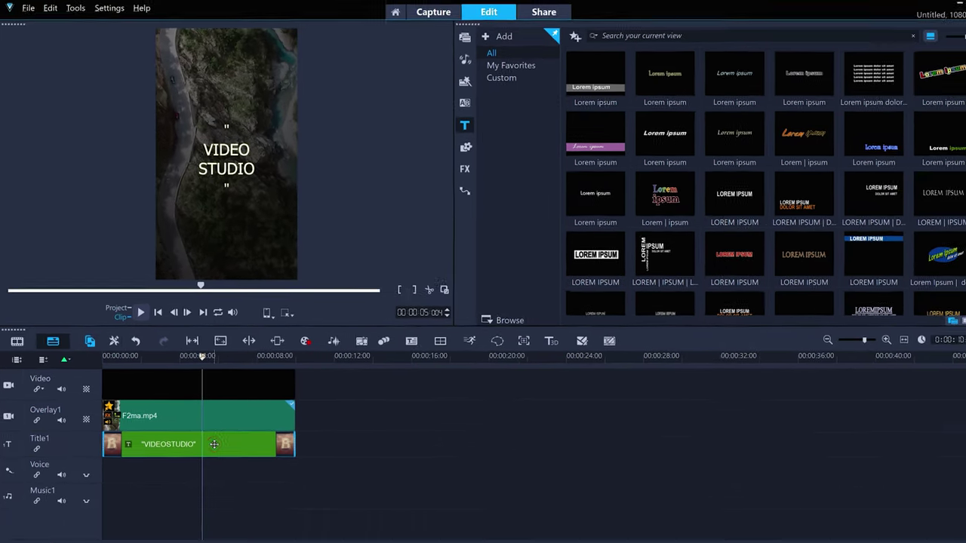
double_click(220, 156)
type("IT IS BETTER TO TRAVEL")
key("Return")
type("WELL")
key("Return")
type("THAN TO")
key("Return")
type("ARRIVE")
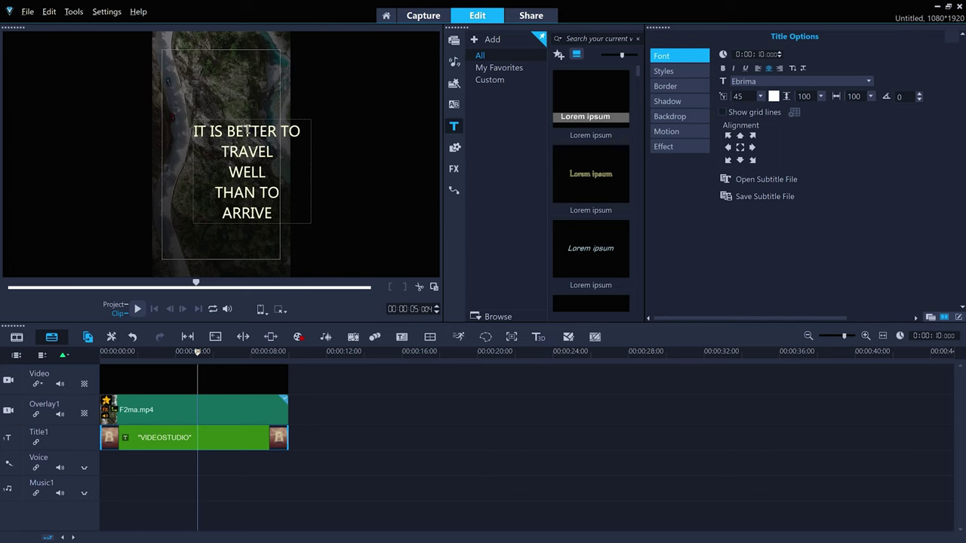
Set the "IT IS BETTER TO" line in a thin handwritten font and "TRAVEL WELL" in a larger Coolvetica Rg.
left_click_drag(300, 131, 122, 138)
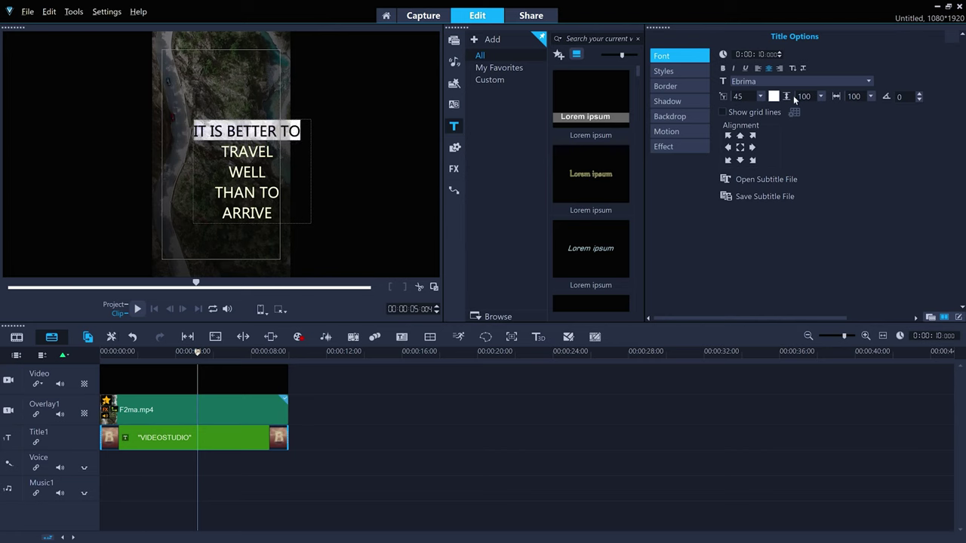
left_click(817, 81)
left_click(754, 123)
left_click_drag(219, 143, 268, 173)
left_click(817, 81)
left_click(755, 123)
left_click(760, 96)
left_click(744, 141)
Set the "THAN TO" line in the same thin handwritten font as the first line.
left_click_drag(208, 220, 280, 221)
left_click(817, 81)
left_click(755, 123)
Set "ARRIVE" in Coolvetica Rg at size 85 and align the whole title to the center of the frame.
left_click_drag(217, 235, 270, 236)
left_click(817, 82)
left_click(755, 123)
left_click(760, 96)
scroll(754, 166, "down", 8)
left_click(740, 162)
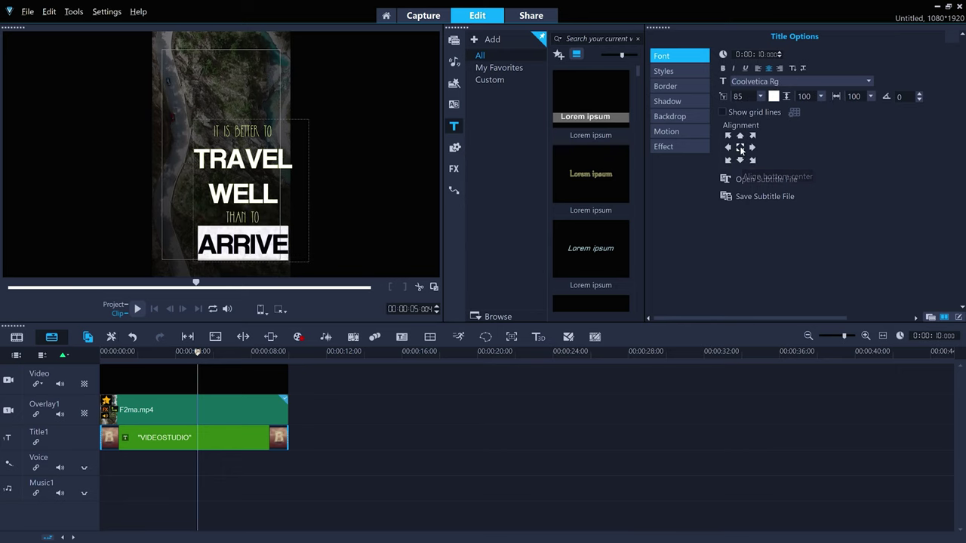
left_click(740, 148)
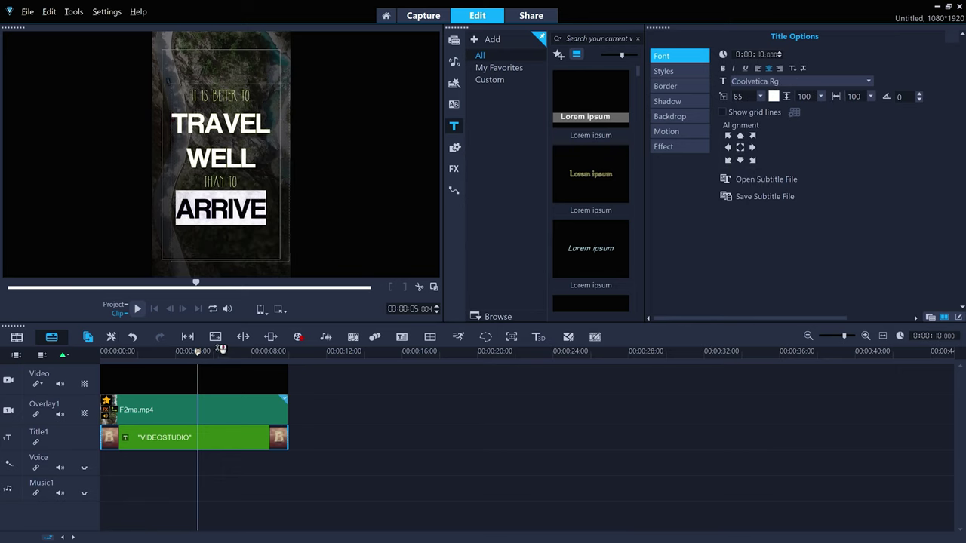
Play the project from the beginning and review the export settings for the vertical video.
left_click(156, 358)
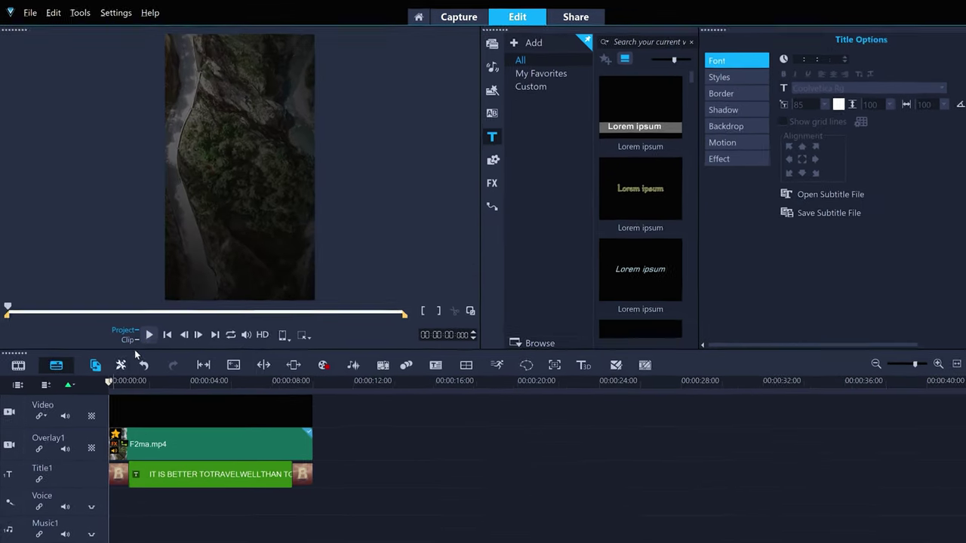
left_click(148, 335)
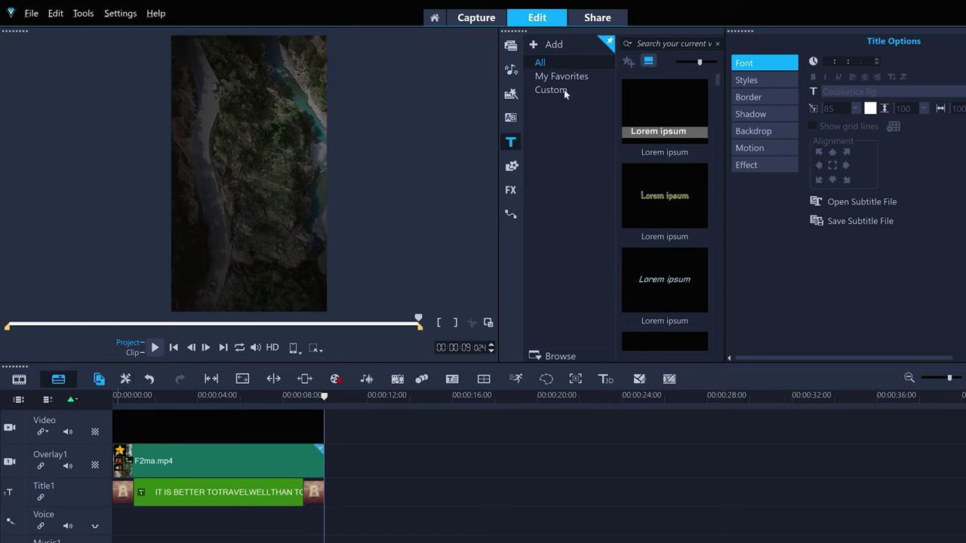
left_click(597, 17)
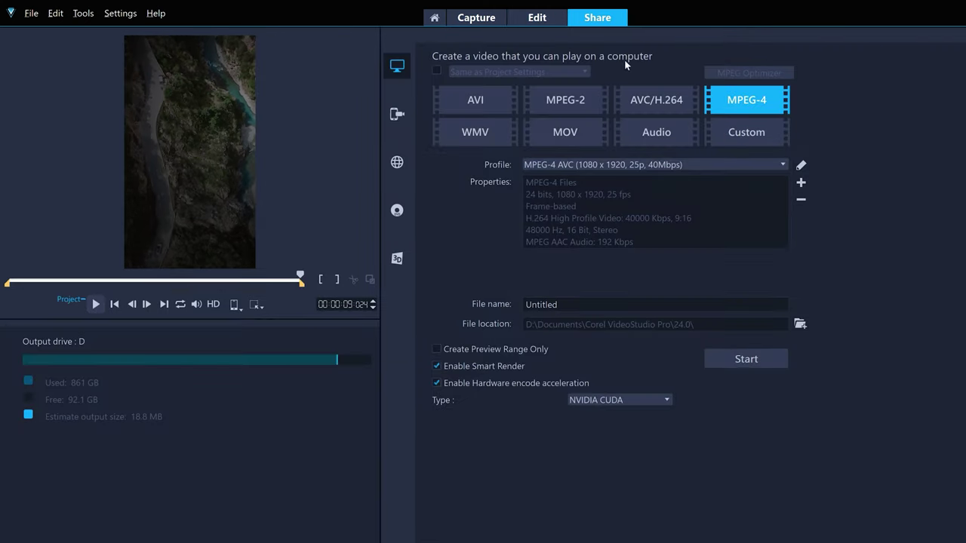
left_click_drag(177, 279, 84, 279)
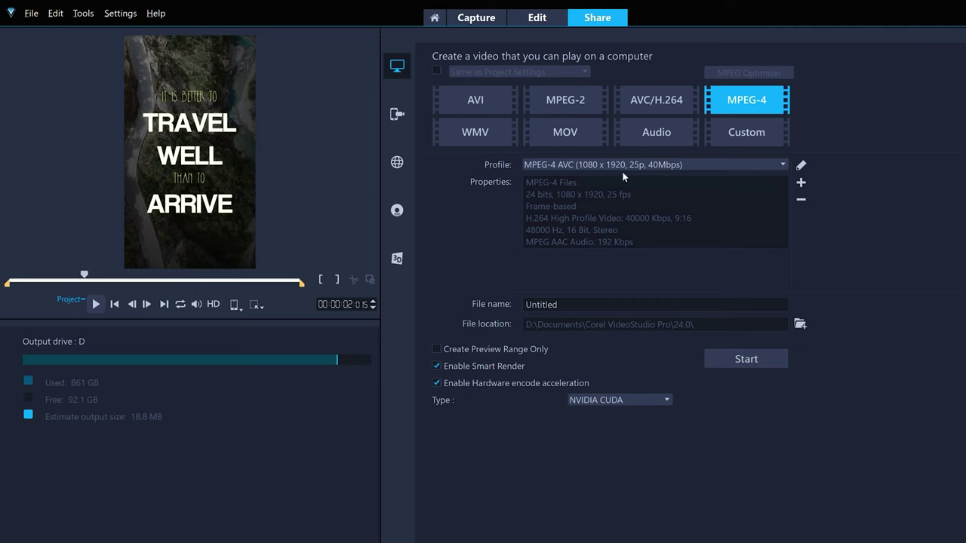
left_click(536, 18)
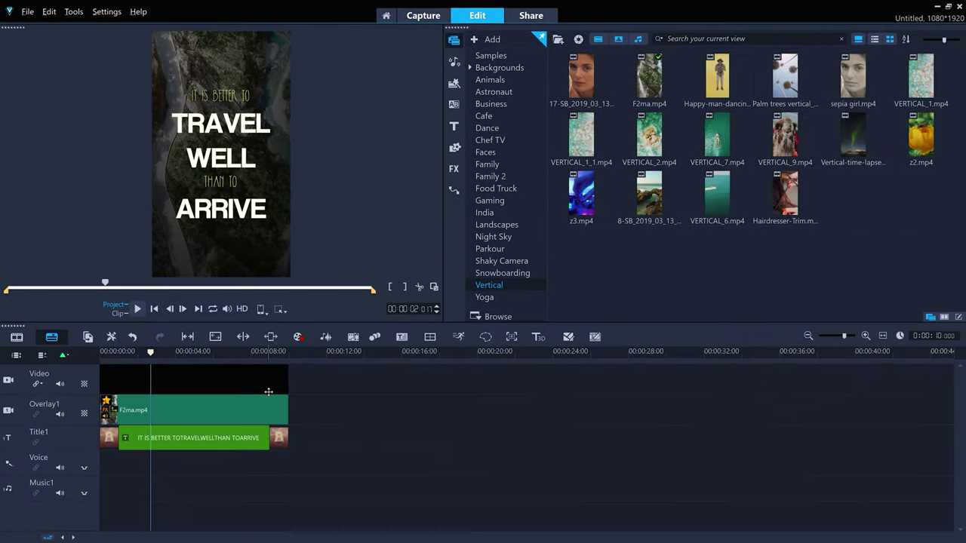
Extend the black background clip, the F2ma.mp4 overlay and the title so that all three end at 12 seconds.
left_click(270, 352)
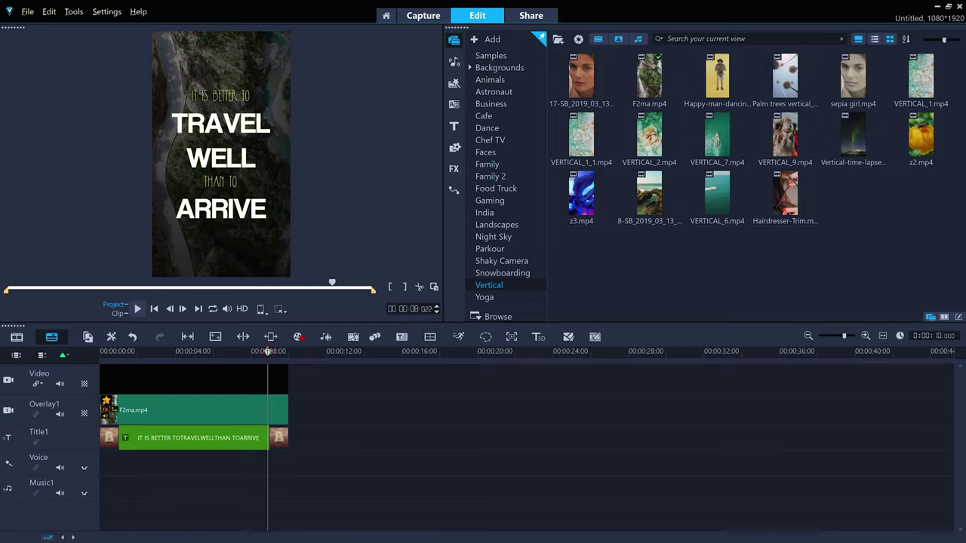
left_click(341, 347)
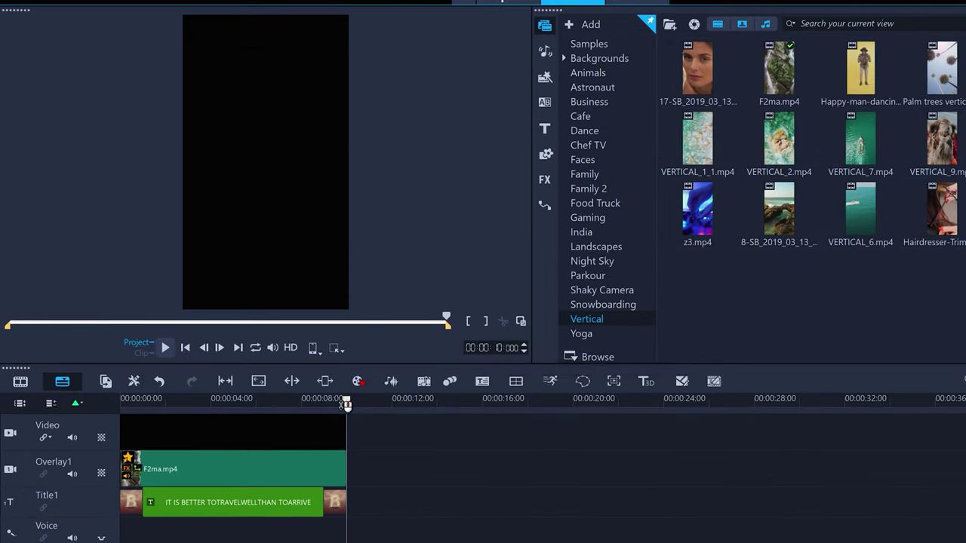
left_click(291, 436)
left_click_drag(346, 427, 392, 426)
left_click(331, 463)
left_click_drag(347, 463, 391, 463)
left_click_drag(346, 501, 390, 502)
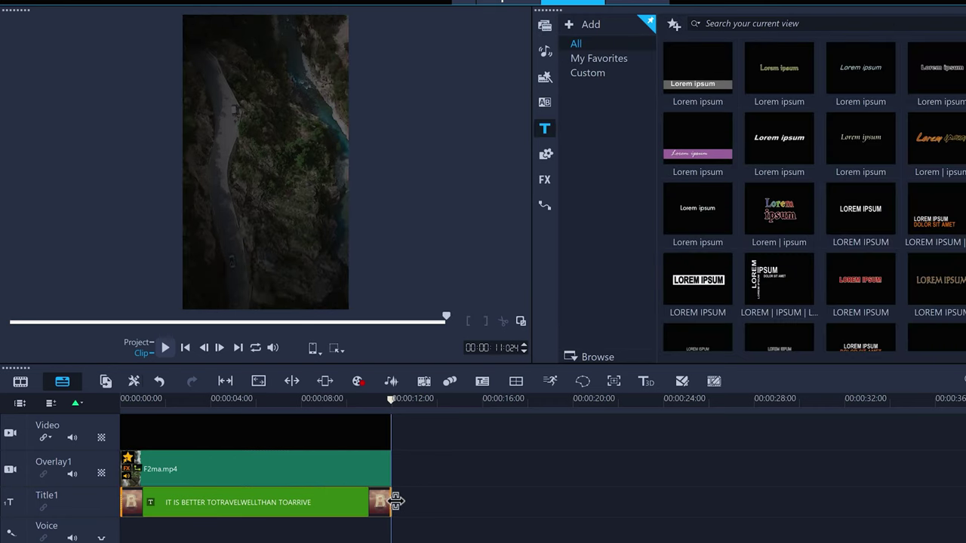
Slip the footage inside the F2ma.mp4 clip to use a different portion, and return the playhead to the start.
left_click(306, 463)
left_click_drag(316, 400, 338, 399)
left_click(272, 460)
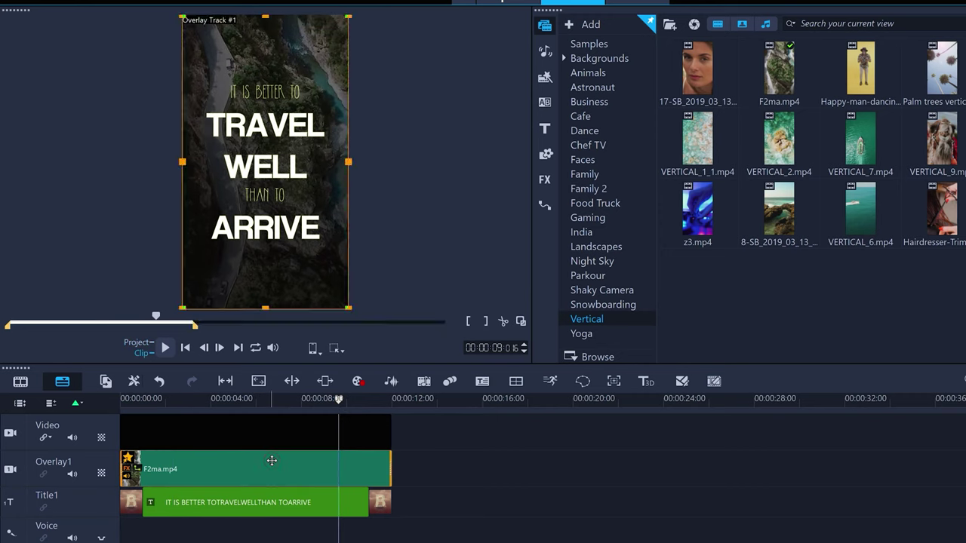
left_click(224, 383)
left_click_drag(229, 469, 323, 445)
left_click_drag(170, 398, 119, 406)
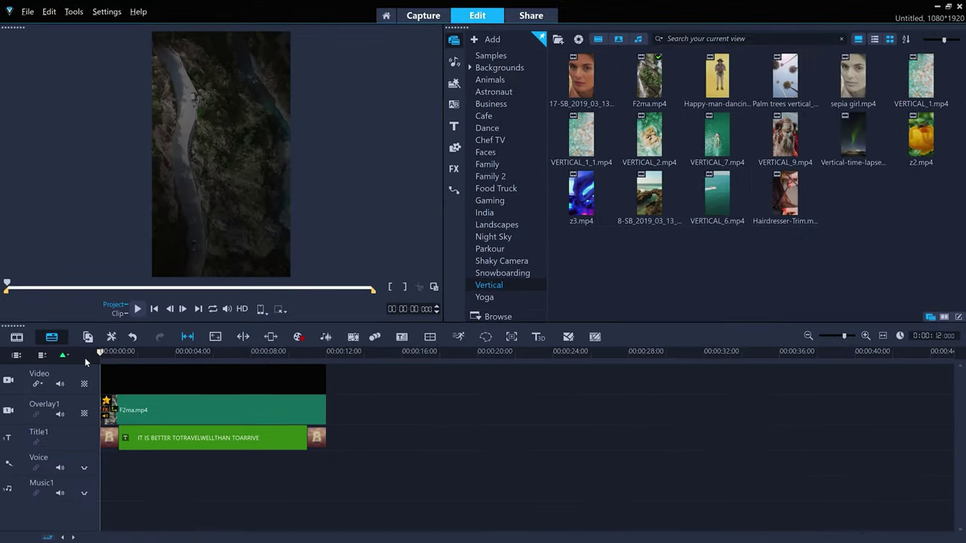
Try appending VERTICAL_7.mp4 after F2ma.mp4 on Overlay1, fitted to the screen, and undo the addition.
left_click_drag(719, 134, 328, 411)
right_click(216, 152)
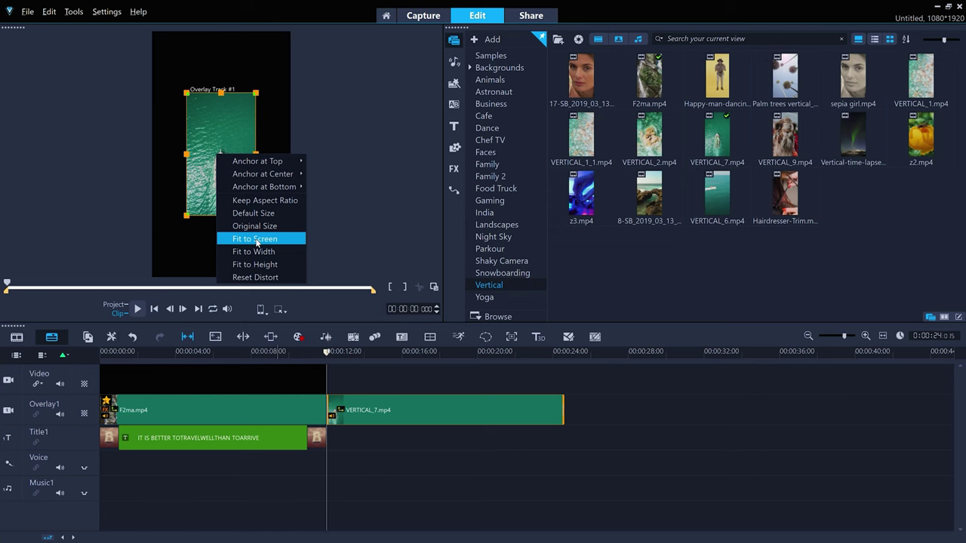
left_click(256, 237)
left_click_drag(266, 351, 343, 351)
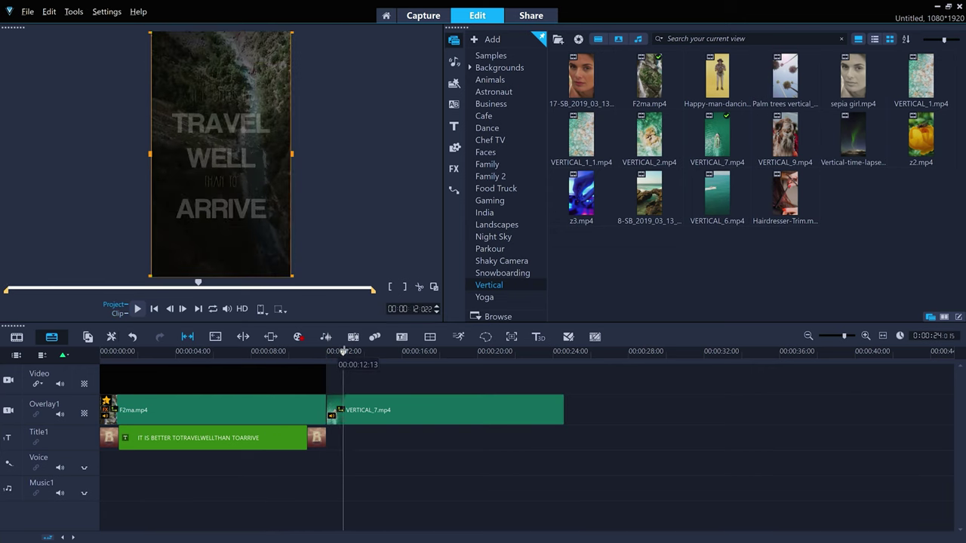
left_click(258, 351)
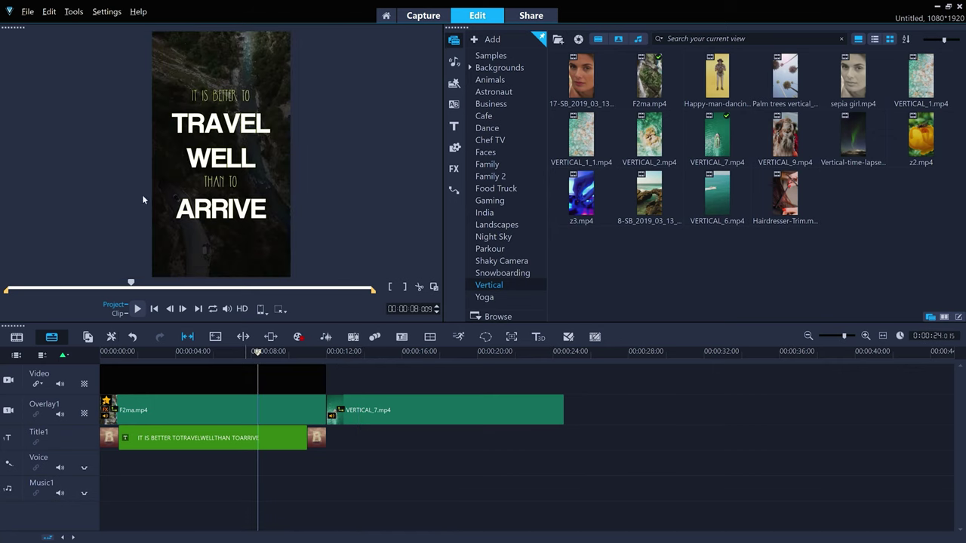
left_click(49, 11)
left_click(56, 25)
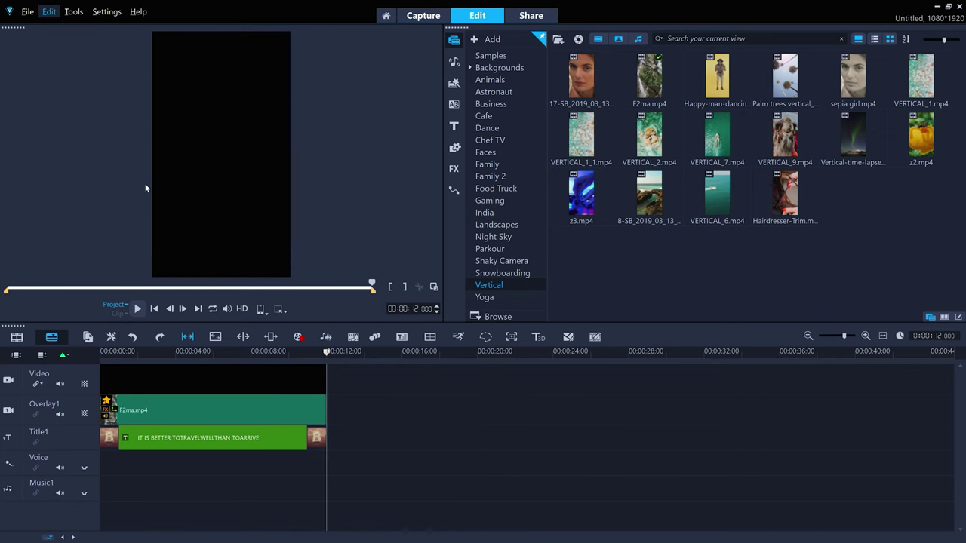
Duplicate the F2ma.mp4 overlay clip and place the copy directly after the original on Overlay1.
left_click(237, 402)
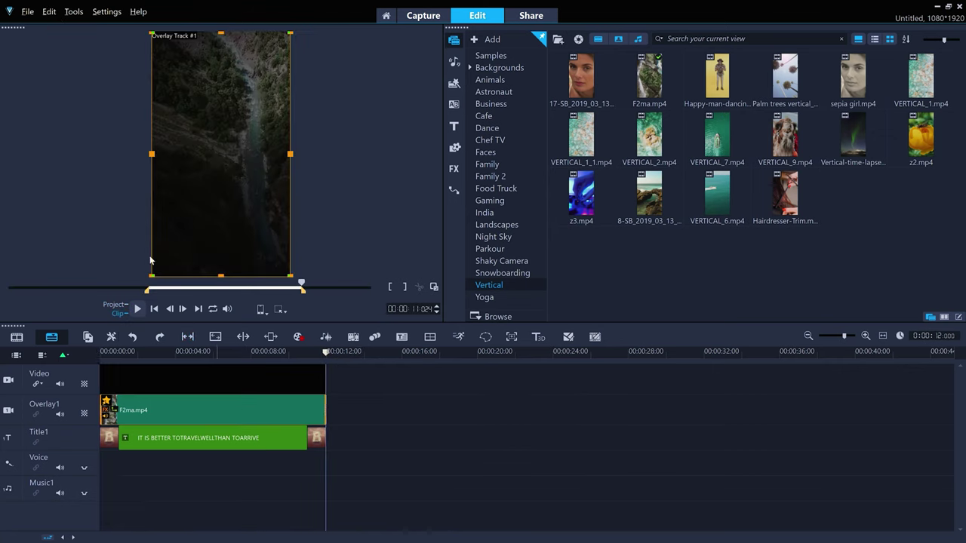
left_click(49, 15)
left_click(62, 61)
left_click(359, 410)
left_click_drag(423, 415, 390, 417)
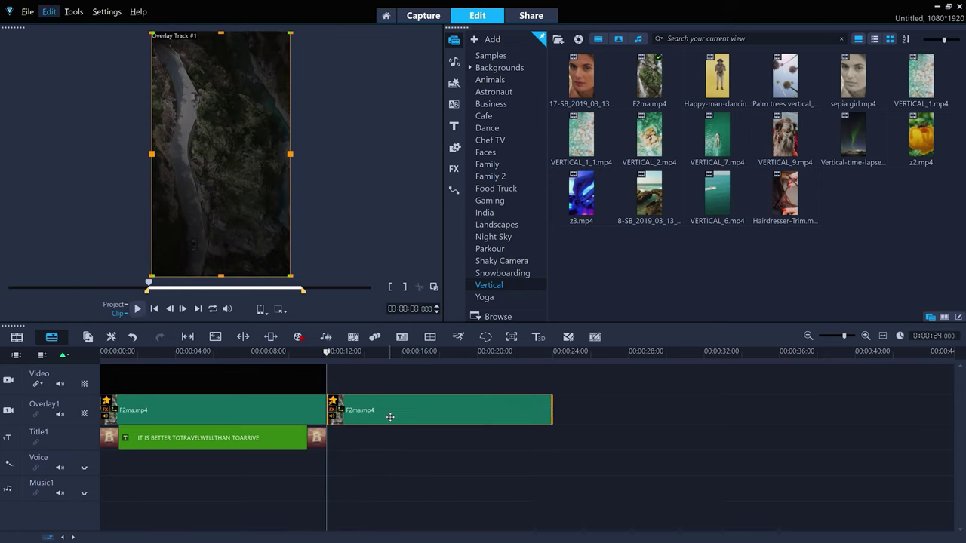
Turn on Replace Mode and substitute VERTICAL_7.mp4 for the duplicated F2ma.mp4 clip.
left_click(88, 337)
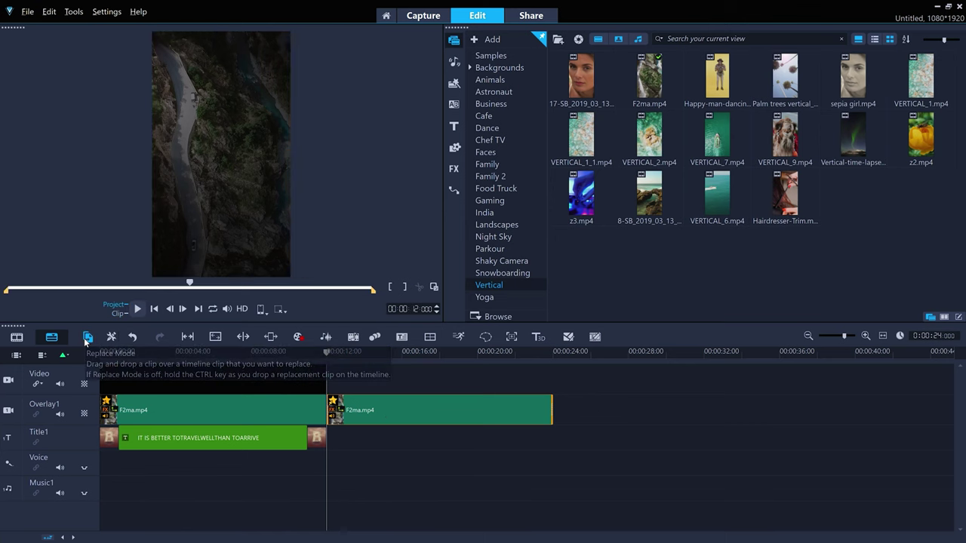
left_click(728, 141)
left_click_drag(727, 141, 394, 423)
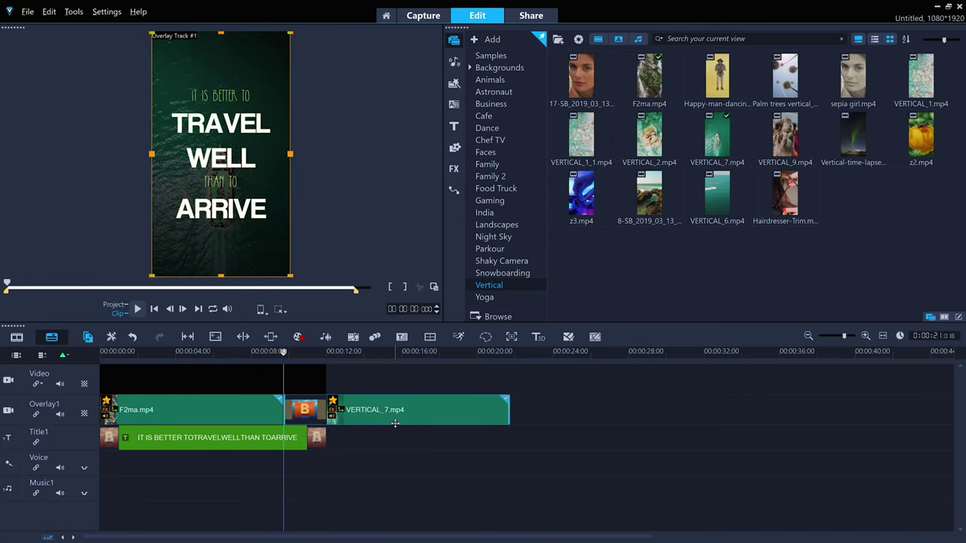
Extend the black background clip and the title to the end of VERTICAL_7.mp4, and play the project.
left_click(306, 372)
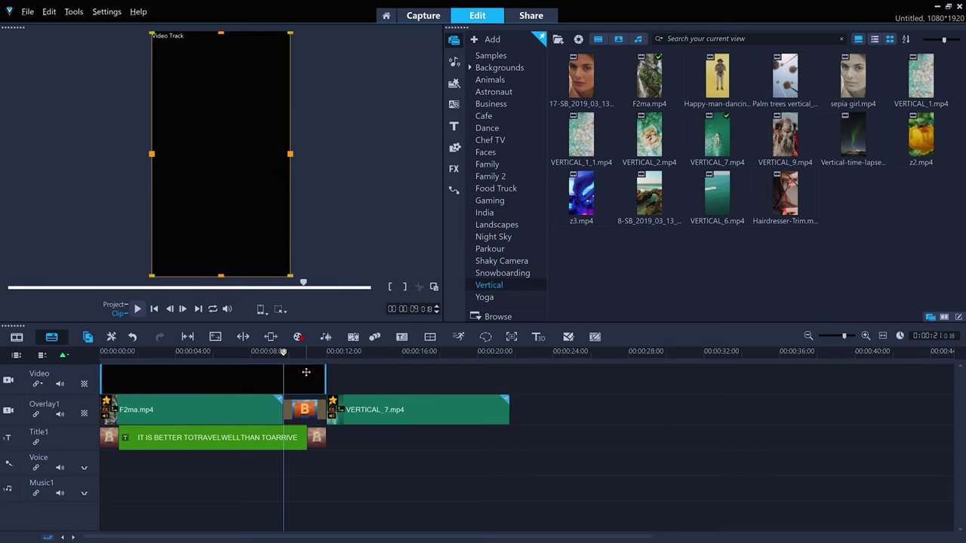
left_click_drag(327, 375, 508, 369)
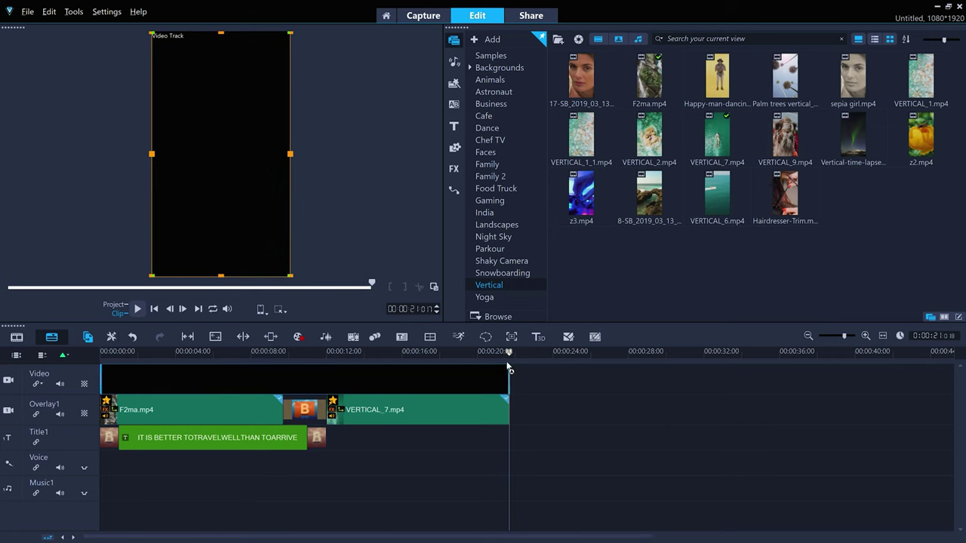
left_click_drag(298, 446, 509, 427)
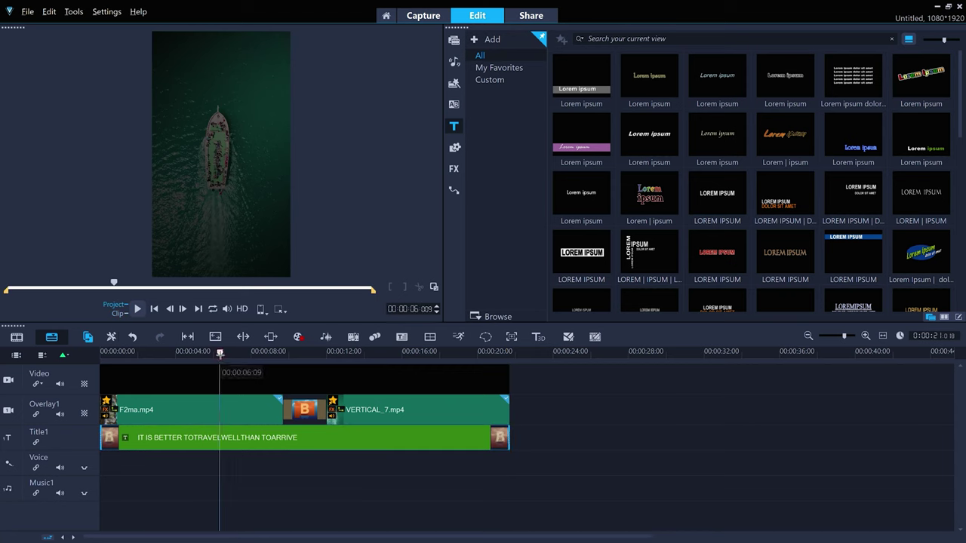
left_click(137, 309)
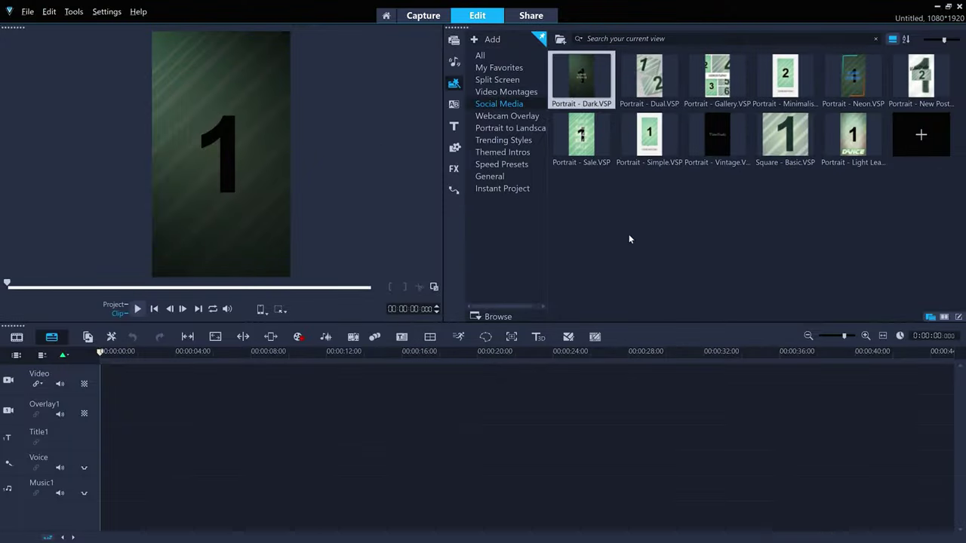
Place the Portrait - Dual template on the empty timeline and check the motion options of Placeholder 01.jpg.
left_click_drag(650, 80, 333, 381)
left_click_drag(137, 402, 224, 405)
right_click(249, 472)
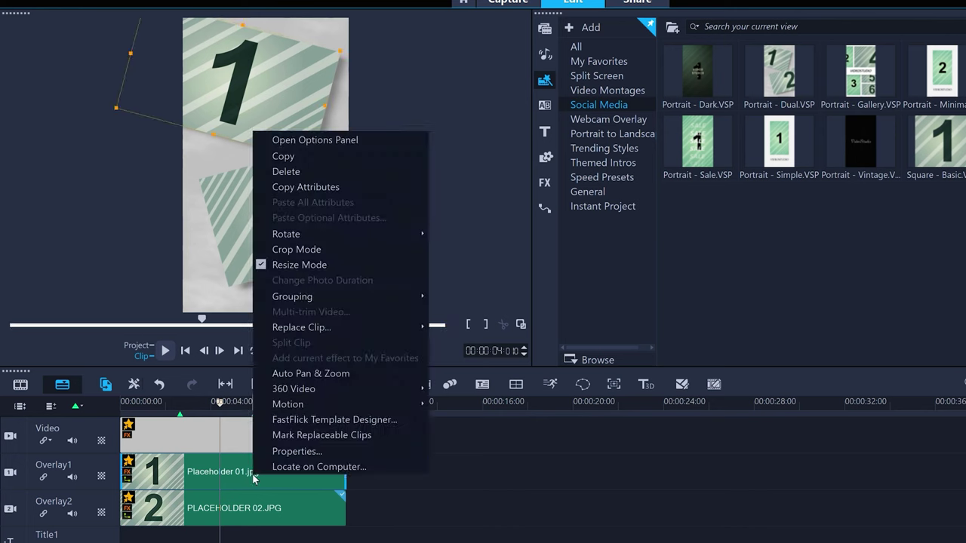
mouse_move(339, 404)
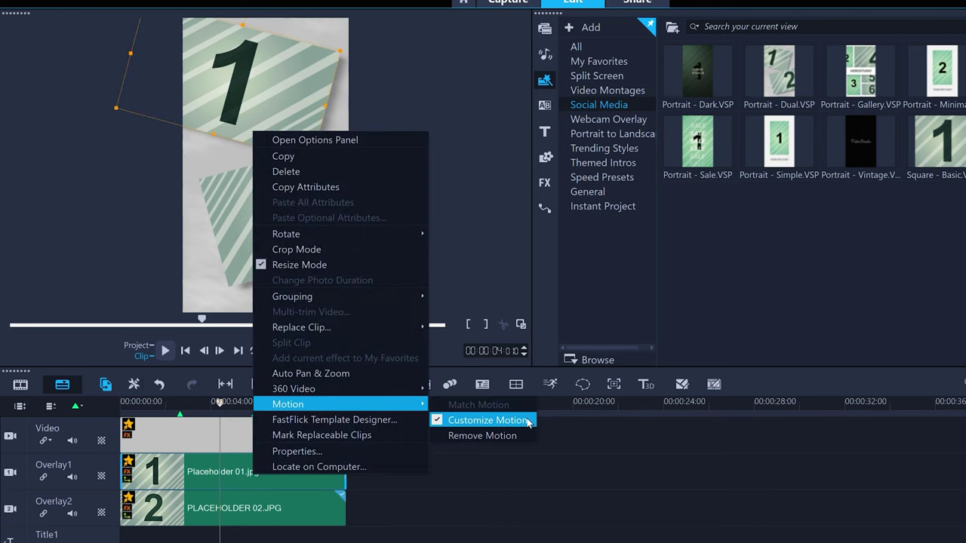
left_click(825, 267)
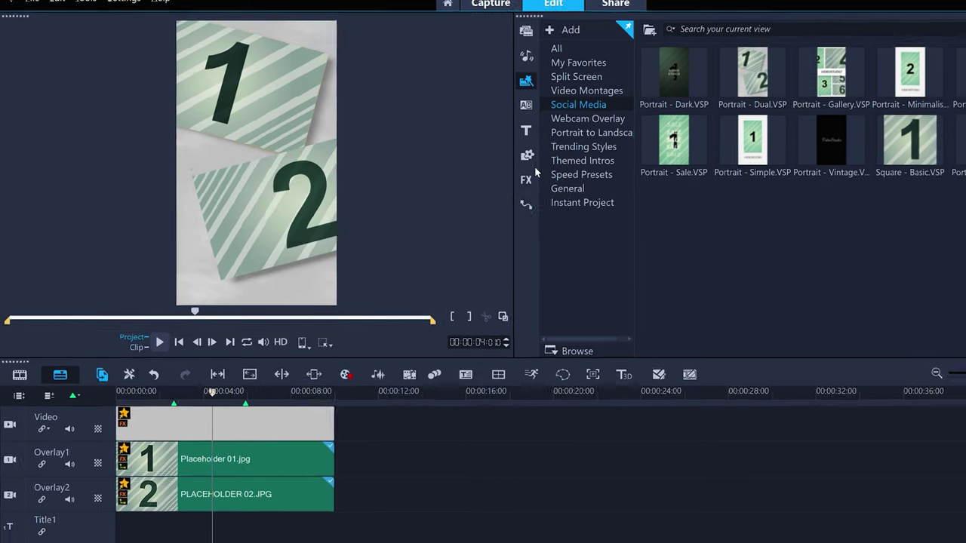
Replace the two placeholders with boy portrait24.mov and boy portrait5.mov from the Family 2 folder, and scrub through the result.
left_click(544, 28)
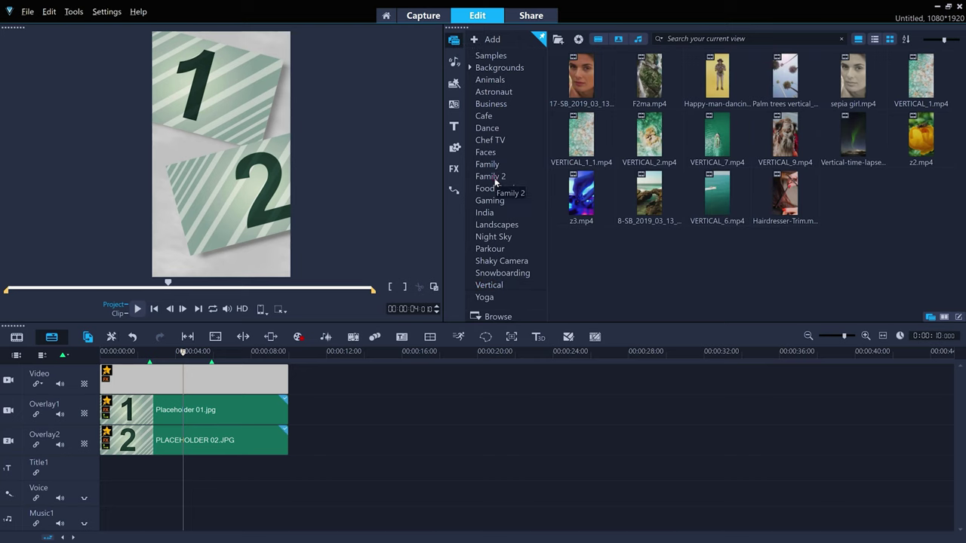
left_click(495, 177)
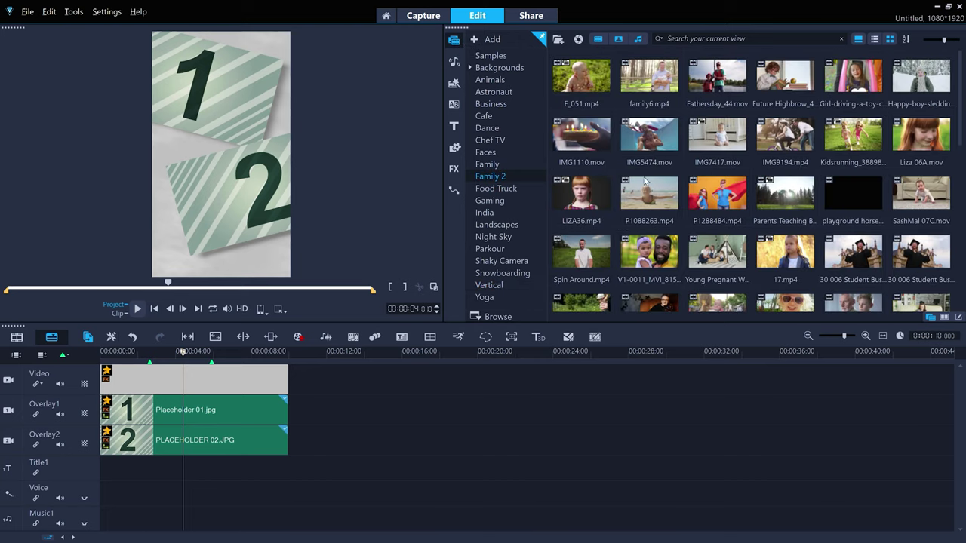
scroll(649, 189, "down", 5)
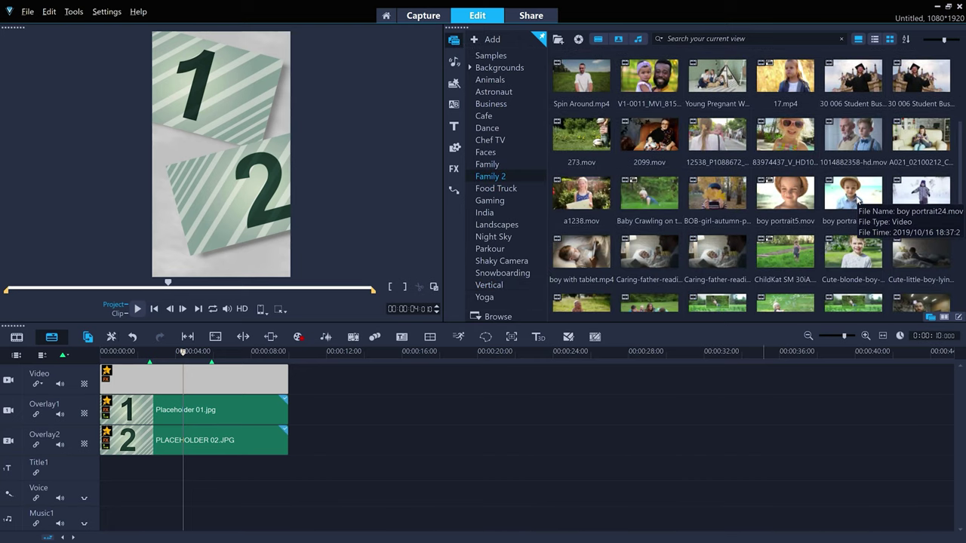
left_click_drag(785, 195, 226, 411)
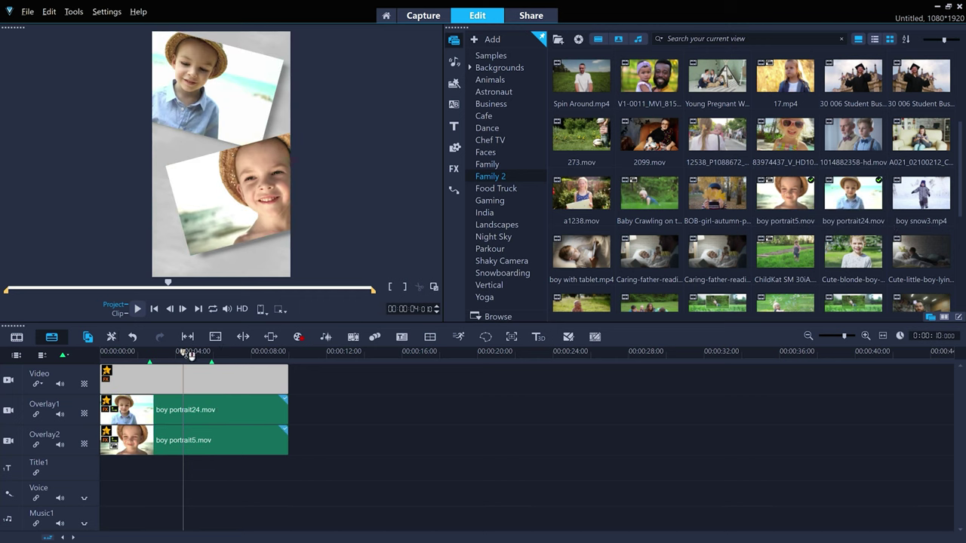
left_click_drag(172, 351, 243, 366)
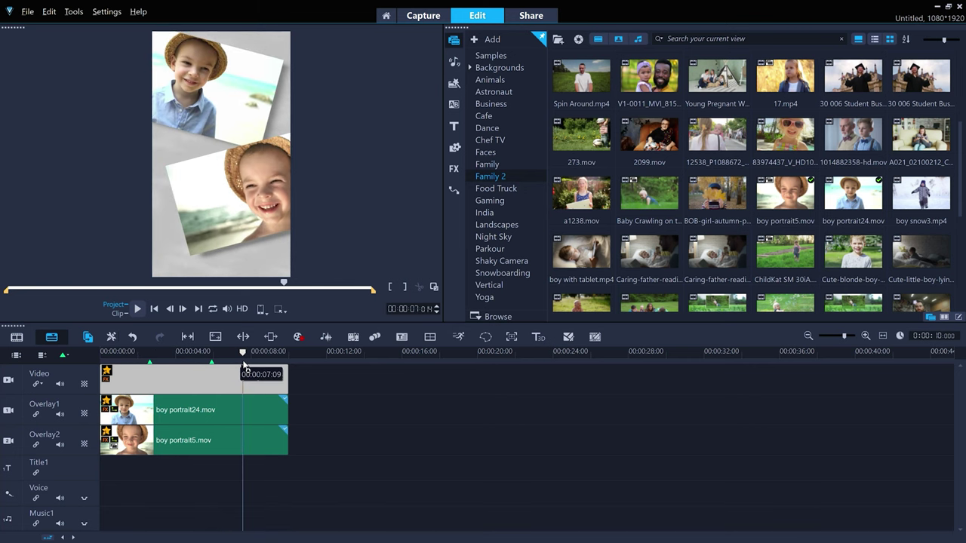
Open the custom motion settings of boy portrait24.mov and add a keyframe at about 6:18 that keeps the clip's current pose.
right_click(242, 415)
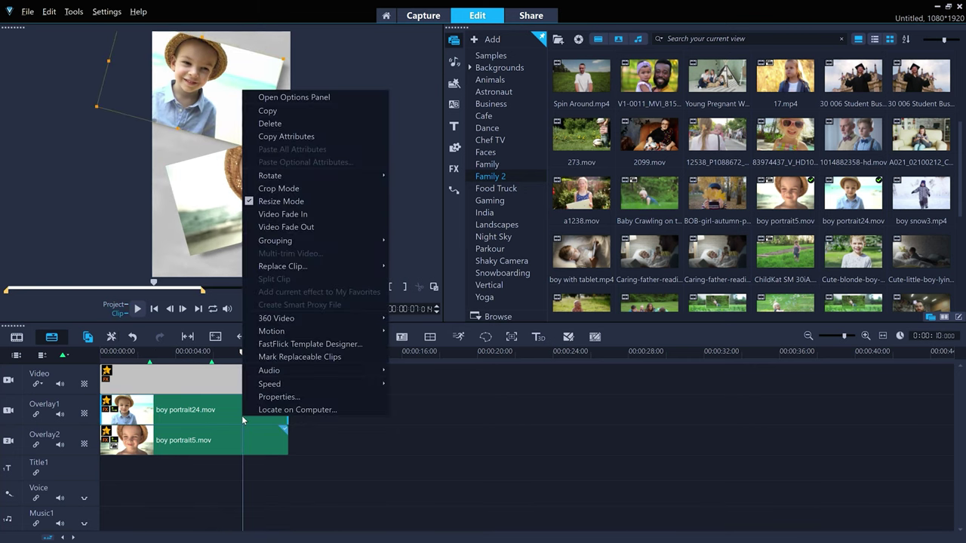
mouse_move(358, 330)
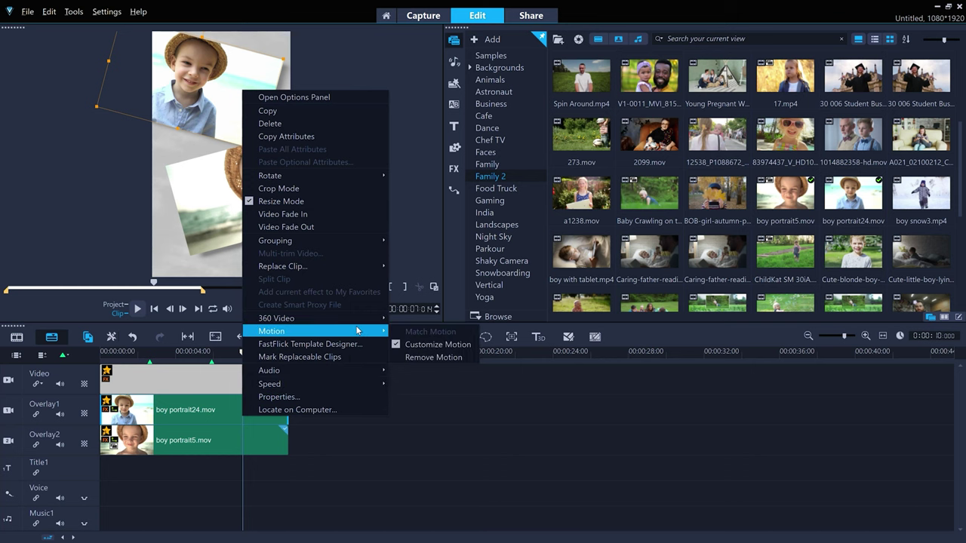
left_click(472, 348)
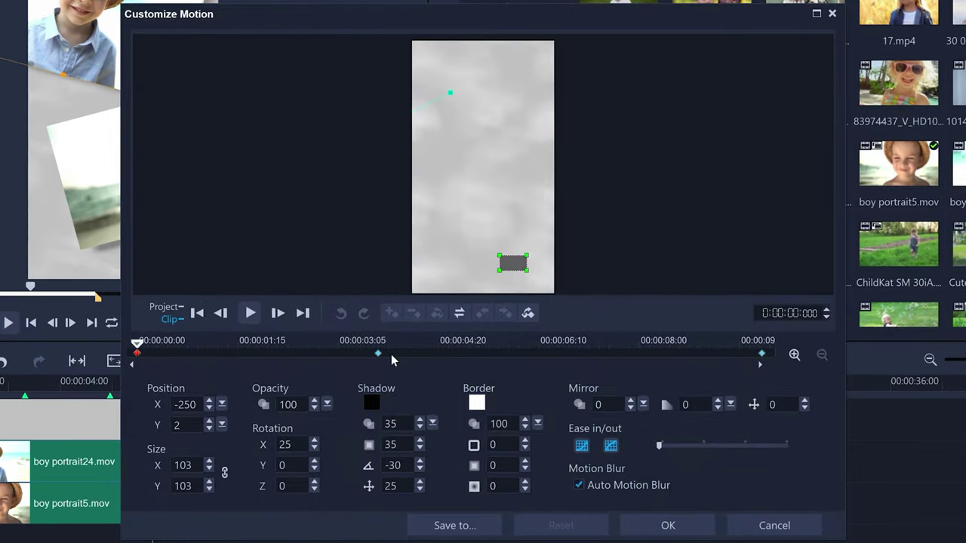
left_click_drag(353, 345, 769, 378)
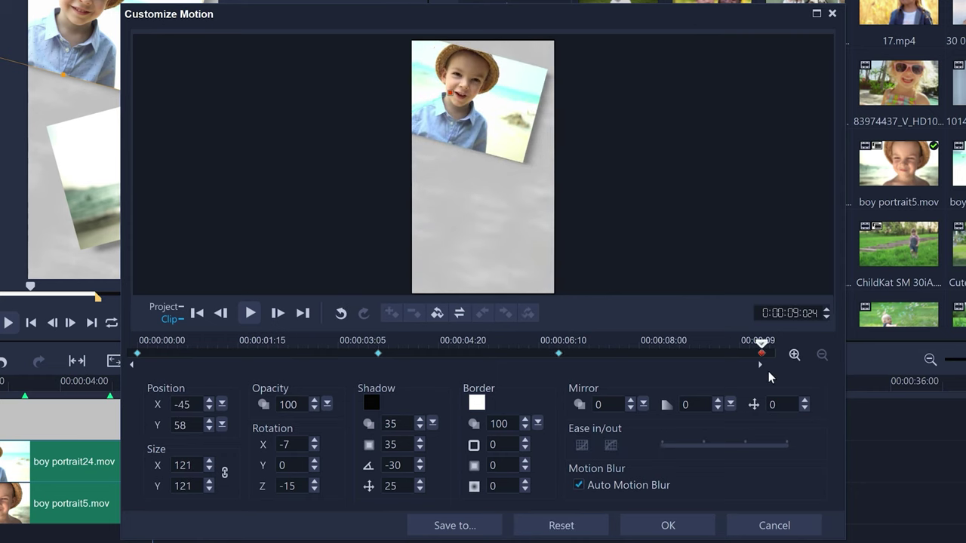
Move boy portrait24.mov at its final keyframe to position X 45, Y -50 with Z rotation 20, and apply the motion.
left_click_drag(471, 111, 466, 198)
left_click_drag(414, 157, 377, 231)
left_click(435, 345)
left_click_drag(442, 345, 806, 397)
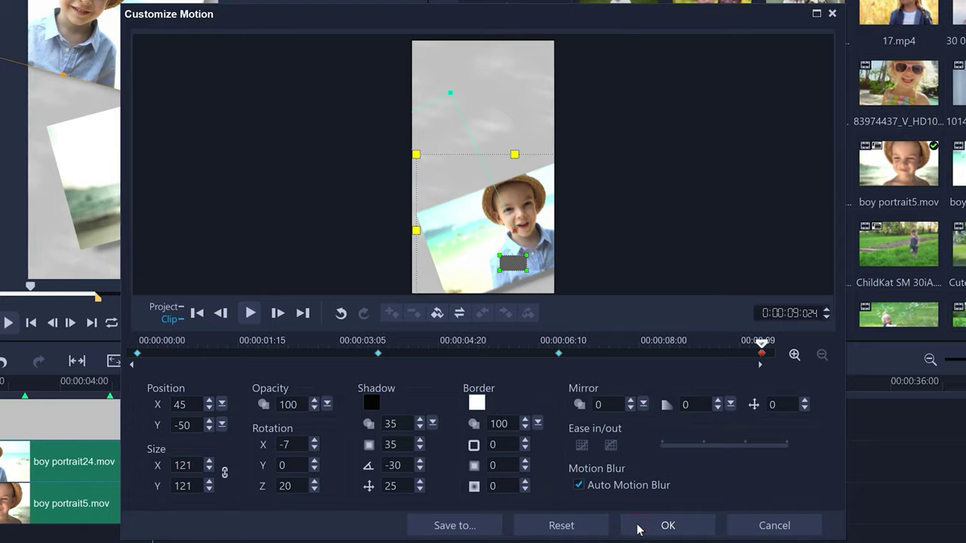
left_click(638, 526)
Customize boy portrait5.mov's motion with a keyframe at 6:18 and a final pose at X 9, Y 46, Z rotation -14, and preview it.
right_click(161, 505)
mouse_move(242, 384)
left_click(442, 405)
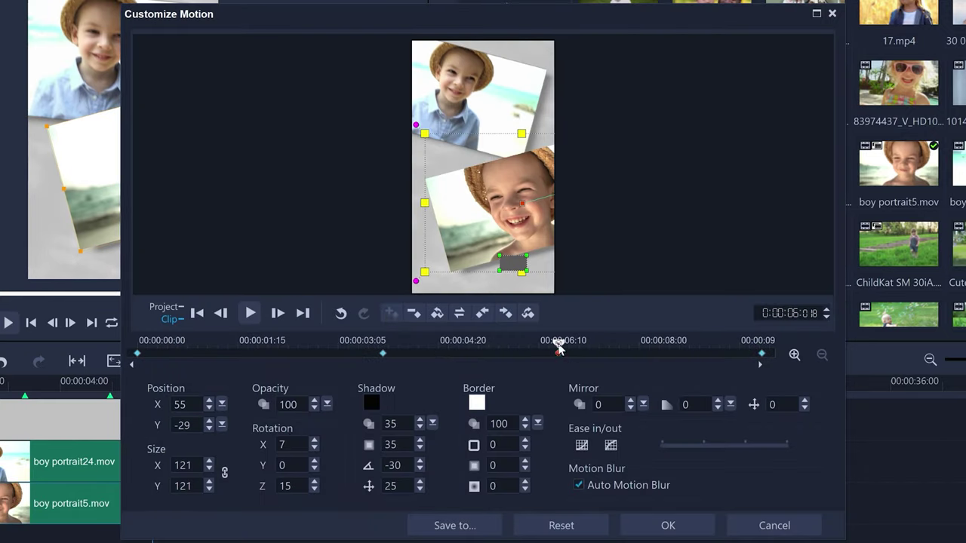
left_click_drag(558, 347, 761, 348)
left_click_drag(440, 347, 768, 405)
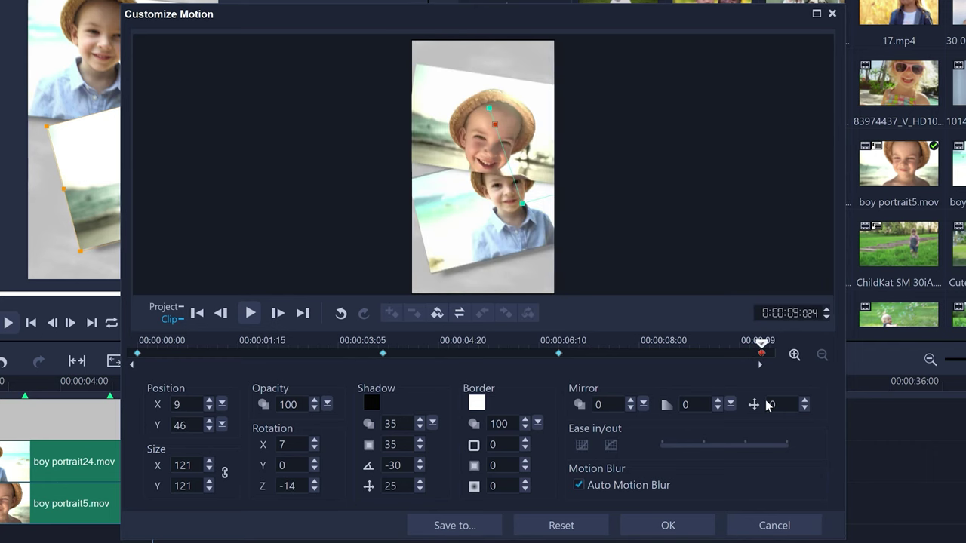
left_click(679, 524)
left_click(194, 352)
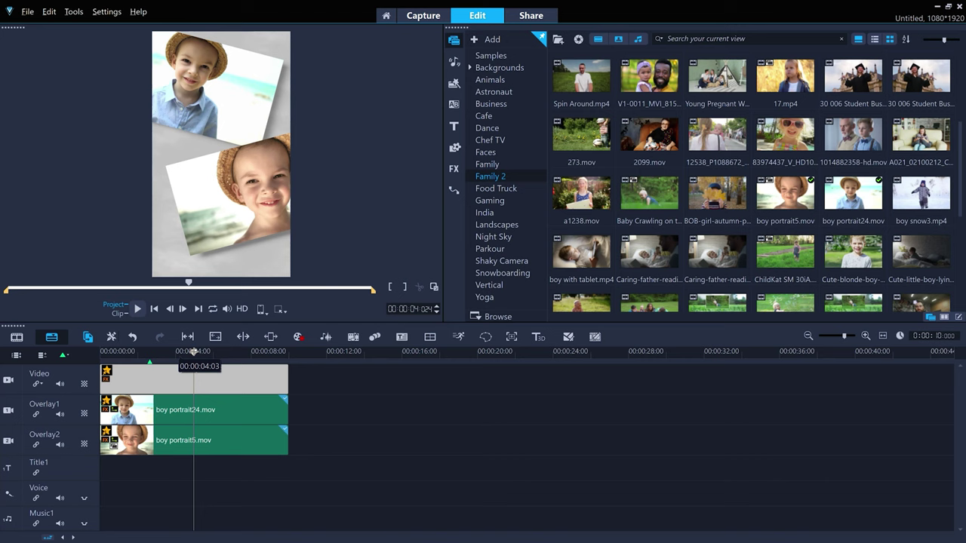
left_click_drag(209, 352, 282, 352)
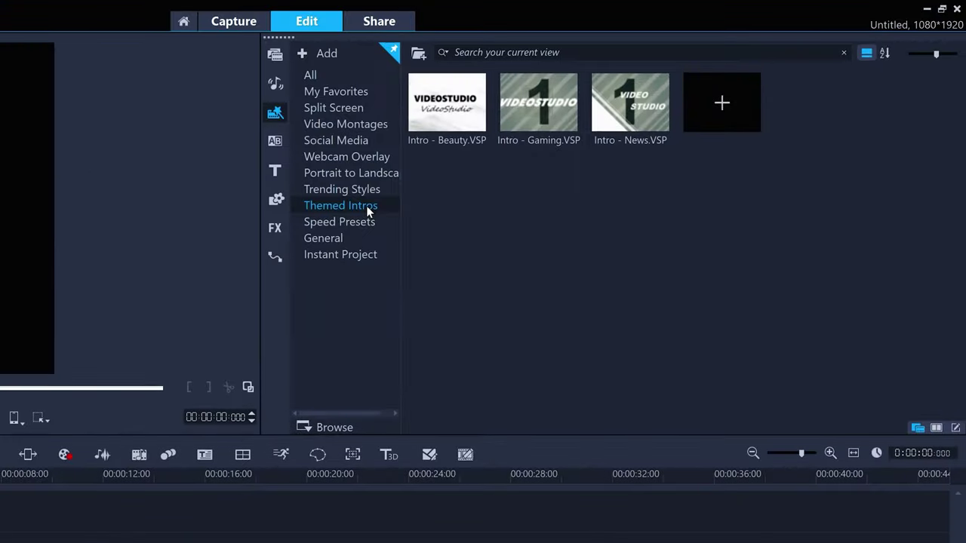
Place the Intro - Beauty template on the timeline and replace Placeholder 01.jpg with the Looking-into-a-makeup-mirror clip from the Yoga folder.
left_click_drag(456, 105, 88, 512)
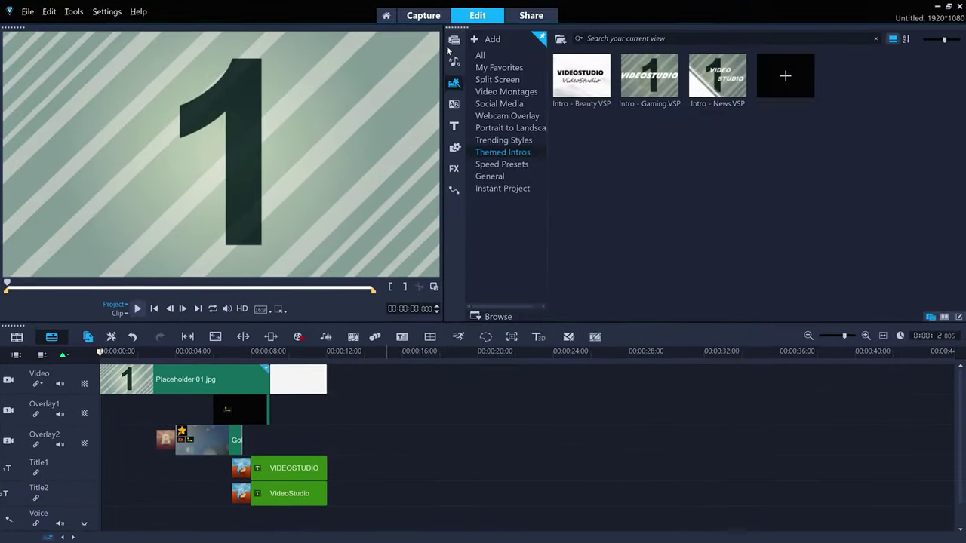
left_click(454, 40)
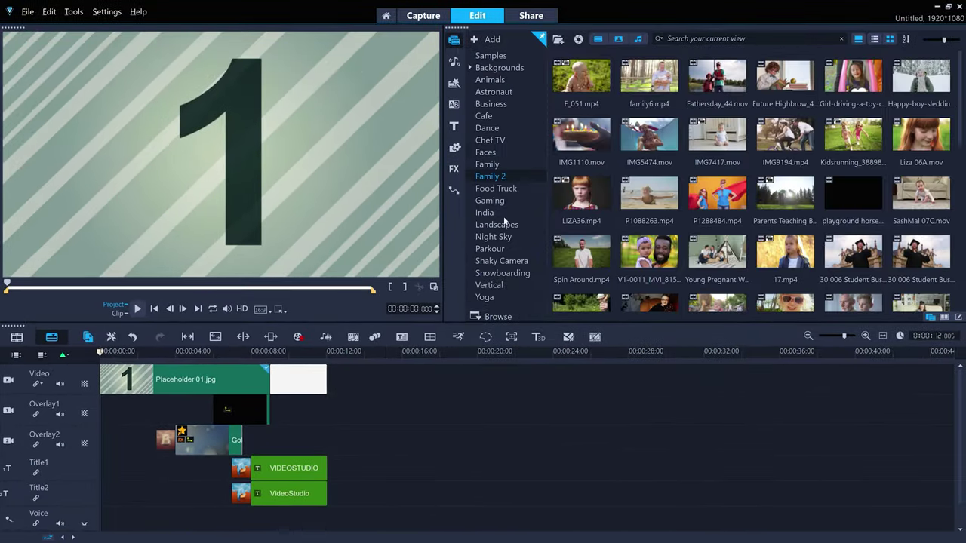
left_click(485, 297)
left_click(727, 198)
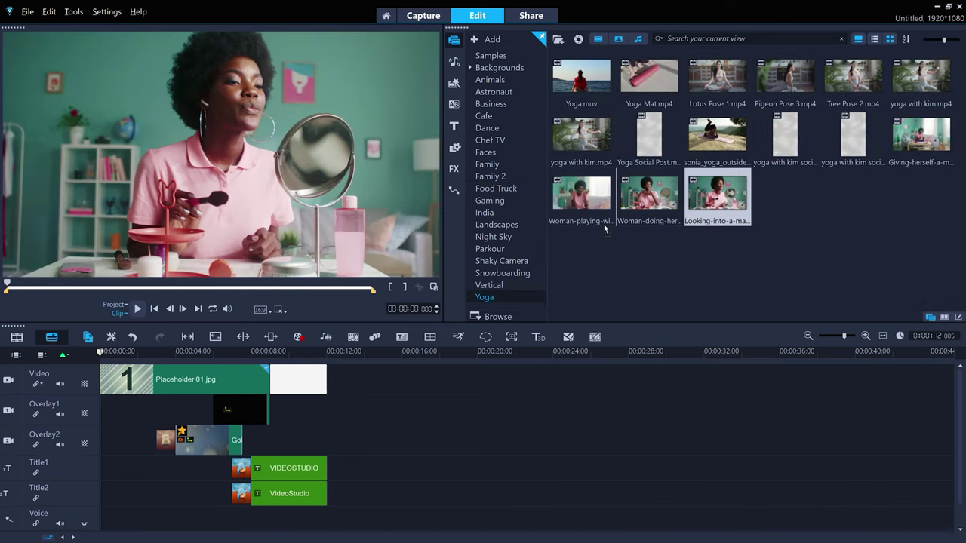
left_click_drag(202, 389, 203, 386)
Change the VIDEOSTUDIO title on Title1 to "BEAUTY".
left_click_drag(167, 352, 249, 352)
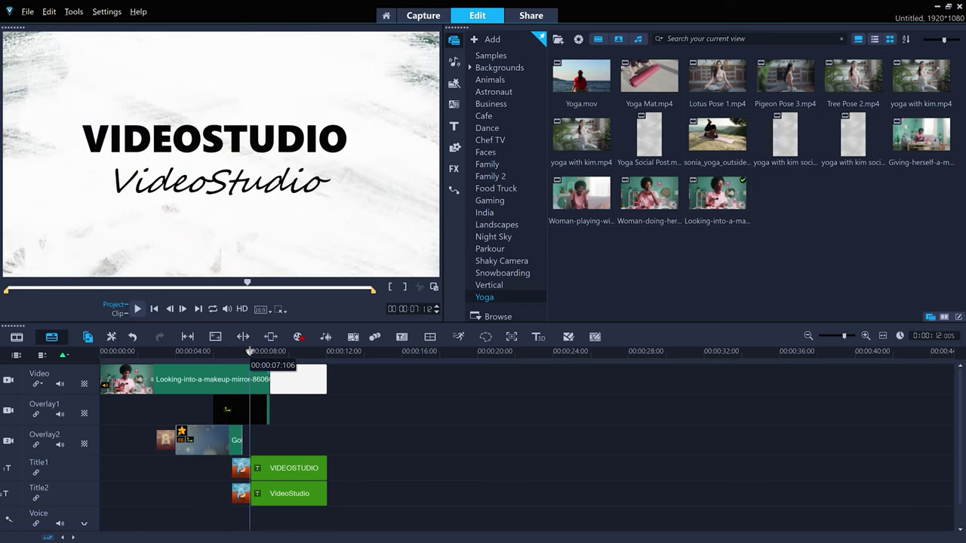
left_click(268, 467)
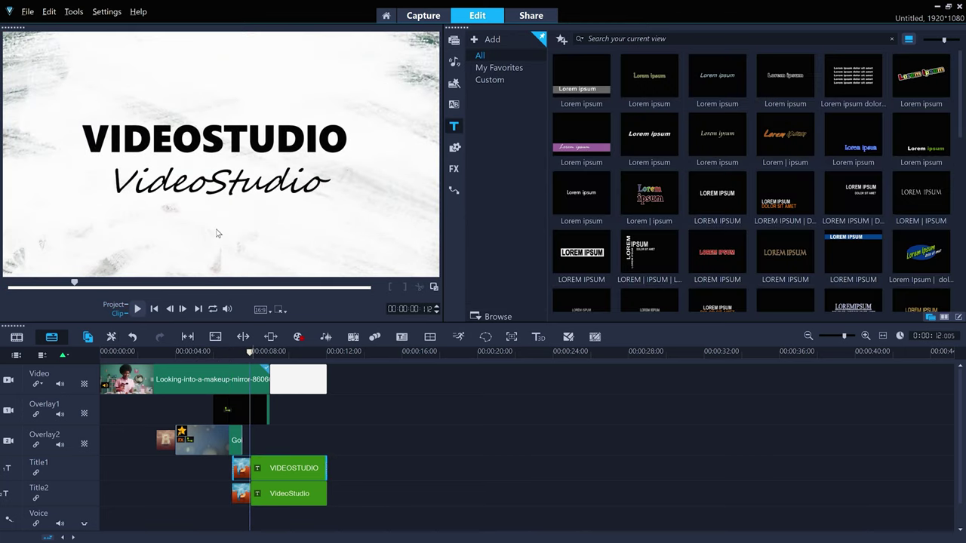
double_click(192, 136)
type("BEAUTY")
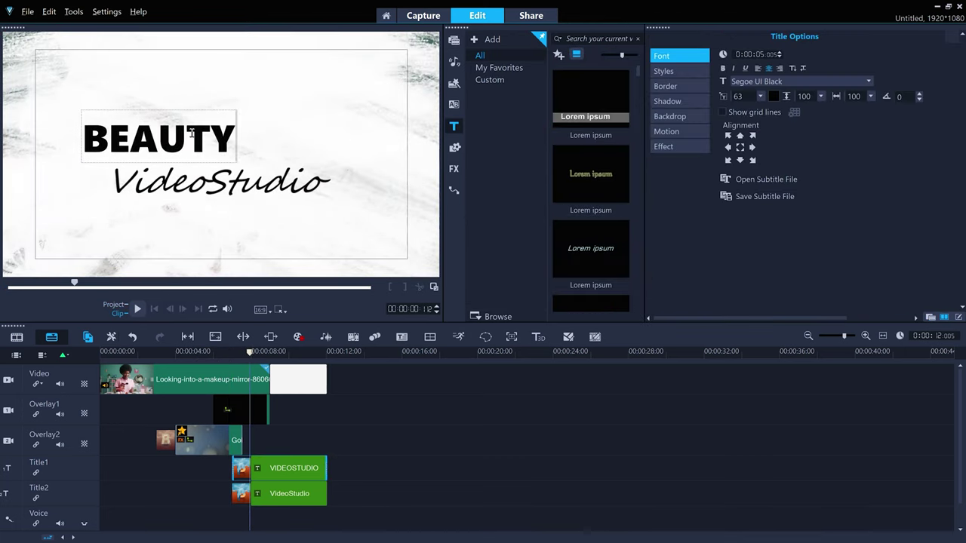
Append "TUBE" to the BEAUTY title, color the added word pink, and center-align the title.
type("TUBE")
key("shift+Left")
key("shift+Left")
key("shift+Left")
key("shift+Left")
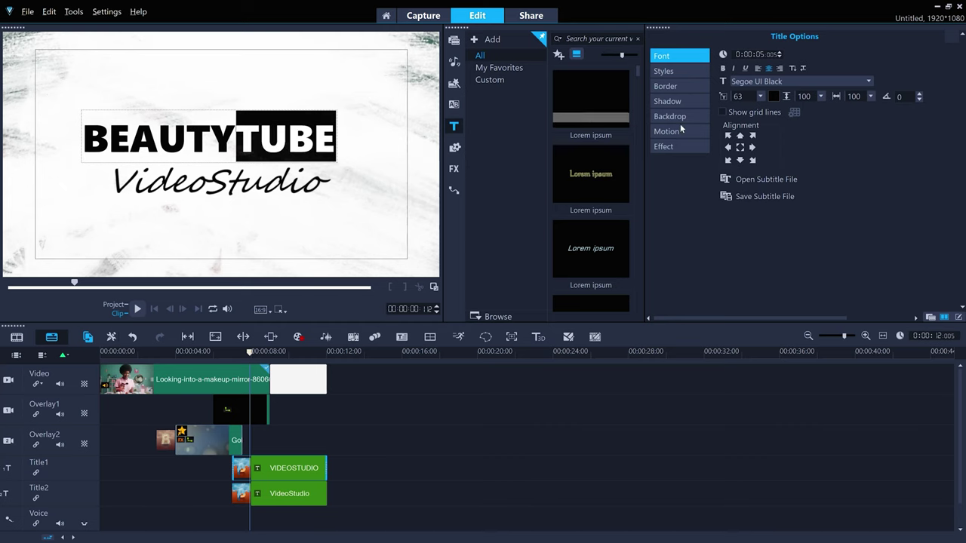
left_click(774, 97)
left_click(869, 169)
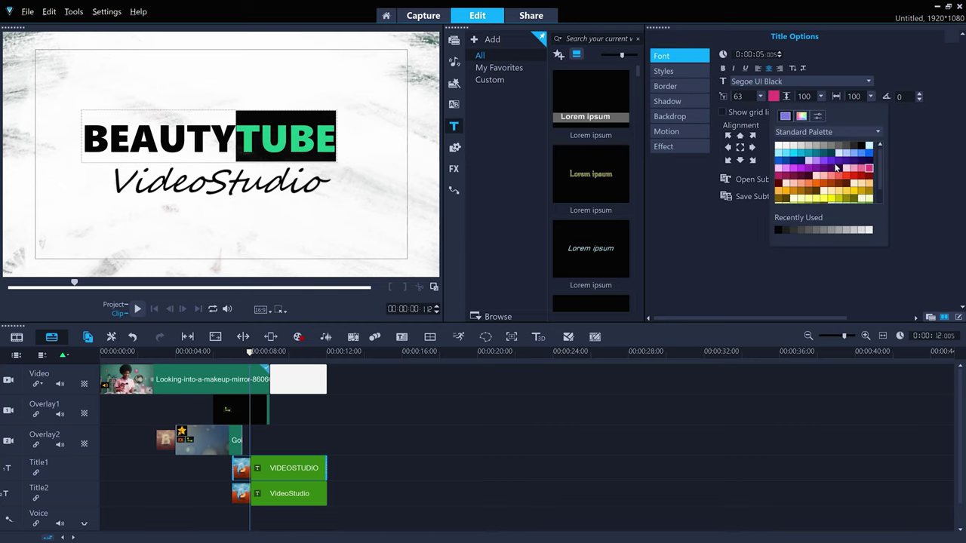
left_click(740, 148)
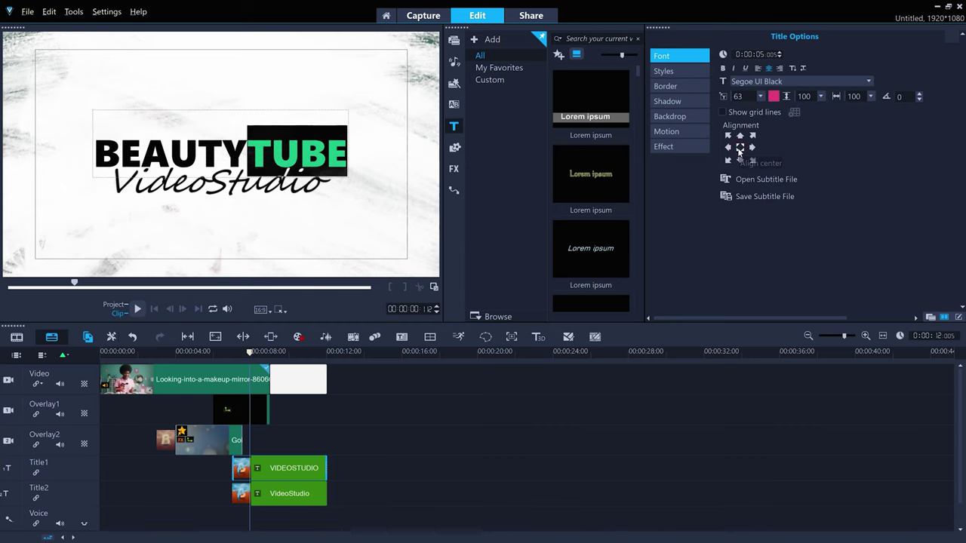
Change the Title2 text to "with" plus the host's first name, color "with" pink, and center the line beneath BEAUTYTUBE.
left_click(271, 470)
left_click(268, 495)
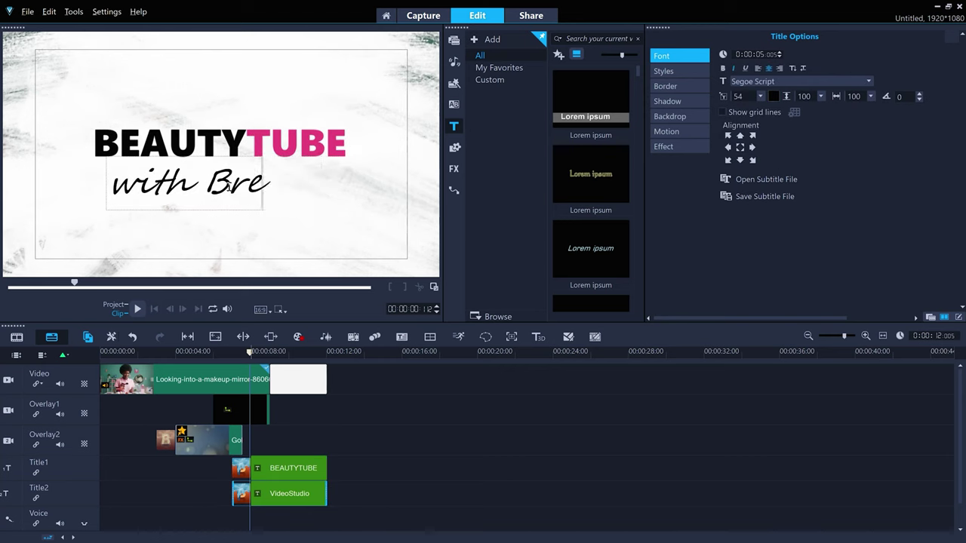
type("yanna")
left_click(774, 96)
left_click(869, 169)
left_click(739, 147)
left_click_drag(249, 156, 249, 190)
left_click(250, 205)
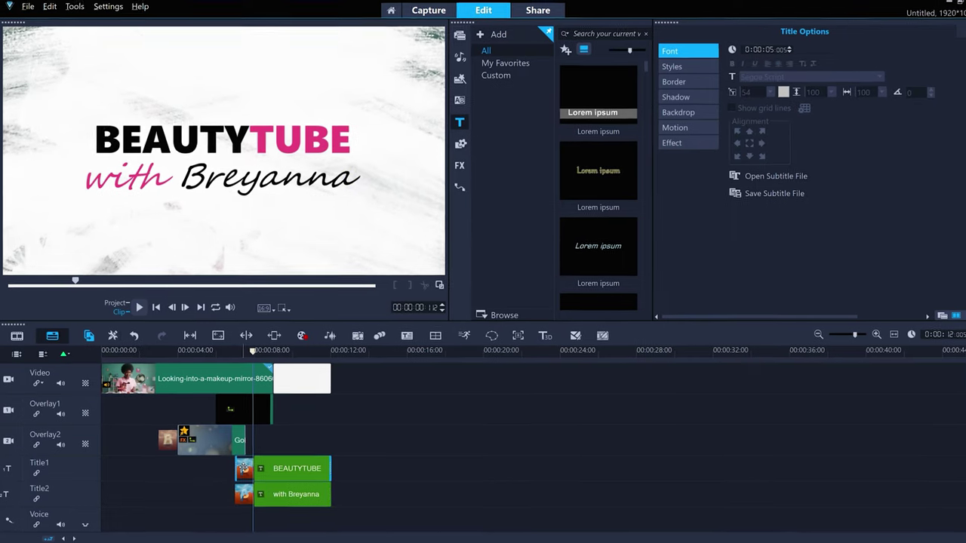
Replace the Flow-Wipe transitions at the start of both Title1 and Title2 with the Smear transition, and preview them.
left_click_drag(240, 351, 299, 335)
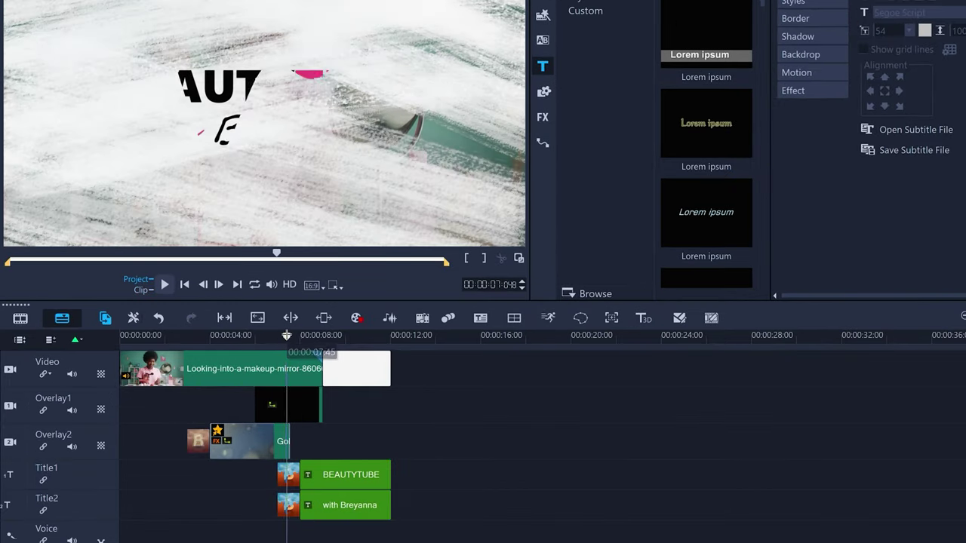
left_click(291, 477)
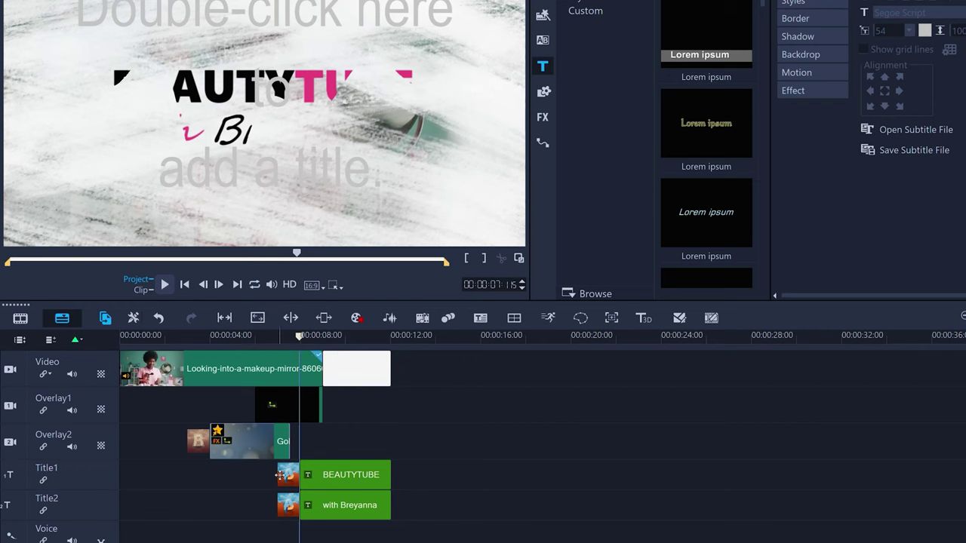
left_click(291, 477)
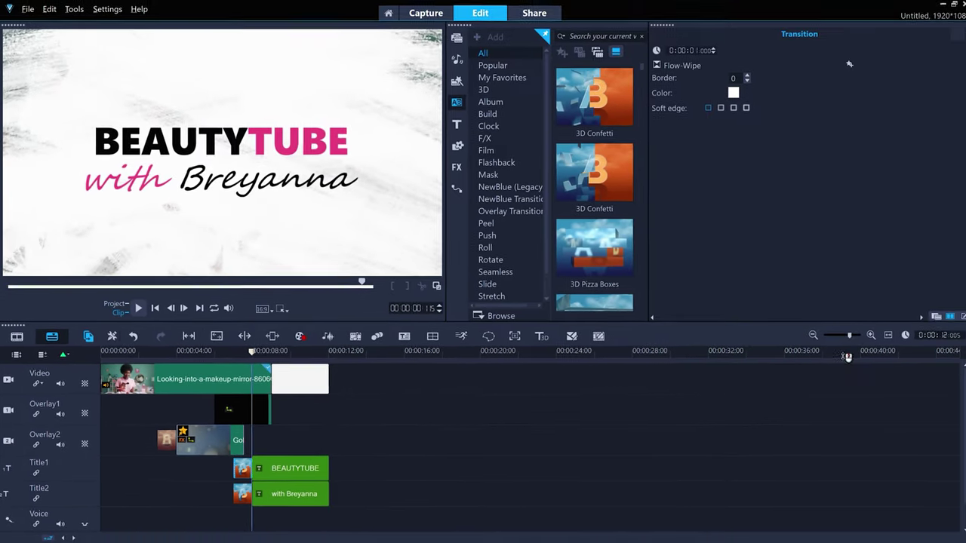
left_click(929, 319)
scroll(806, 263, "down", 10)
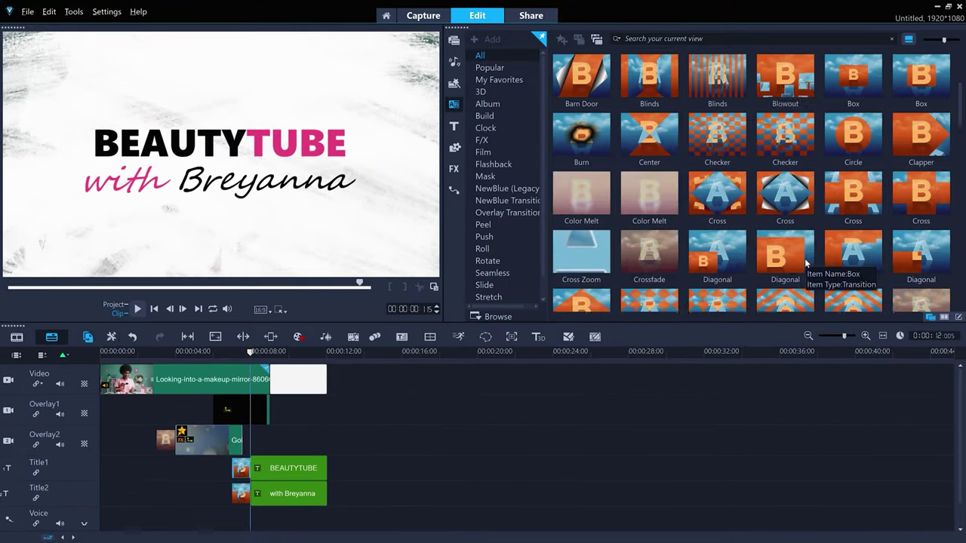
scroll(771, 263, "down", 1)
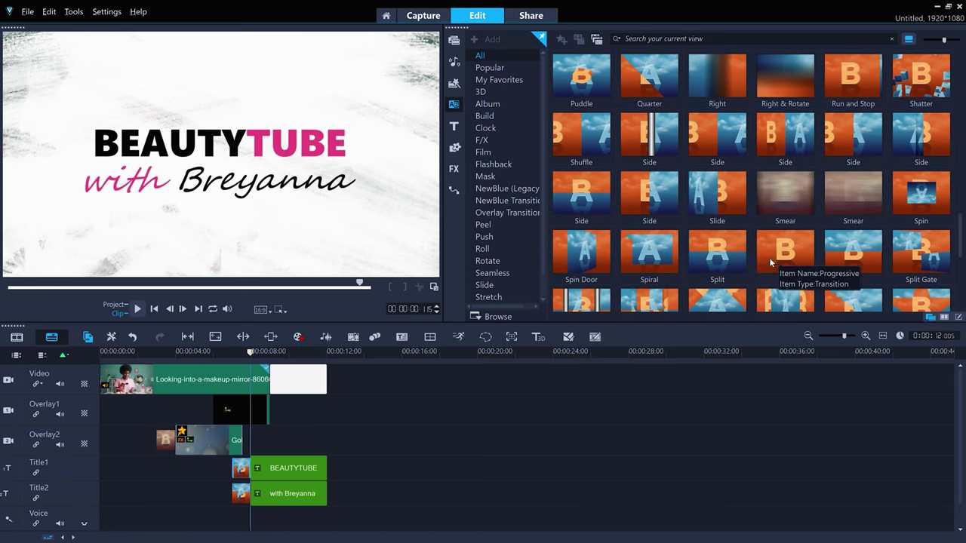
left_click_drag(781, 198, 723, 202)
left_click_drag(245, 472, 246, 472)
left_click_drag(784, 194, 243, 489)
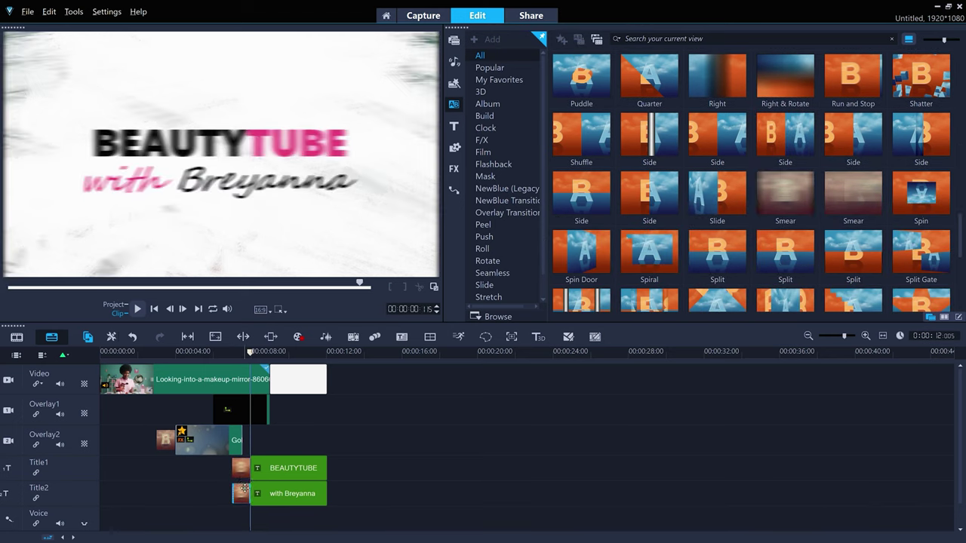
left_click_drag(210, 350, 255, 353)
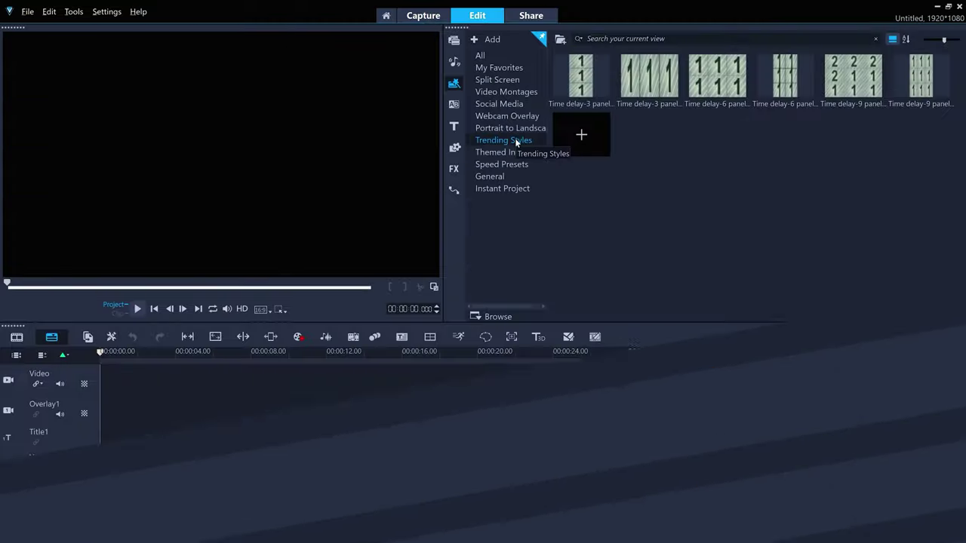
Place the landscape three-panel Time delay template from Trending Styles on the timeline and replace its clips with z3.mp4 from the Vertical folder.
left_click_drag(649, 76, 250, 392)
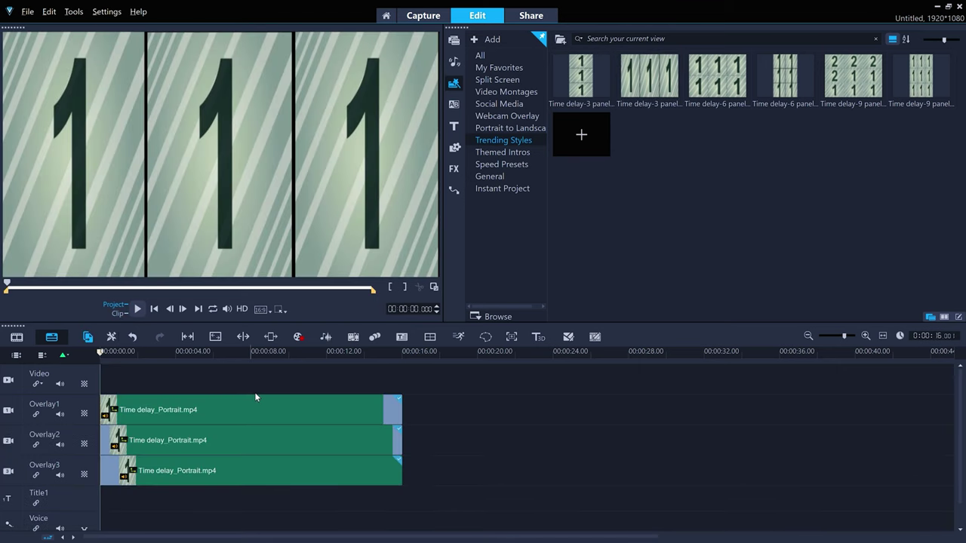
left_click(454, 40)
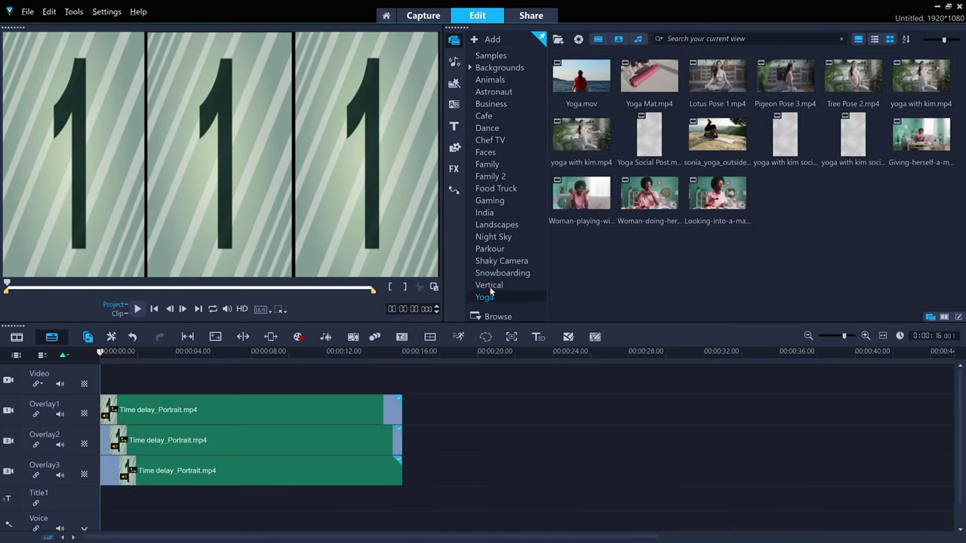
left_click(489, 287)
left_click(585, 197)
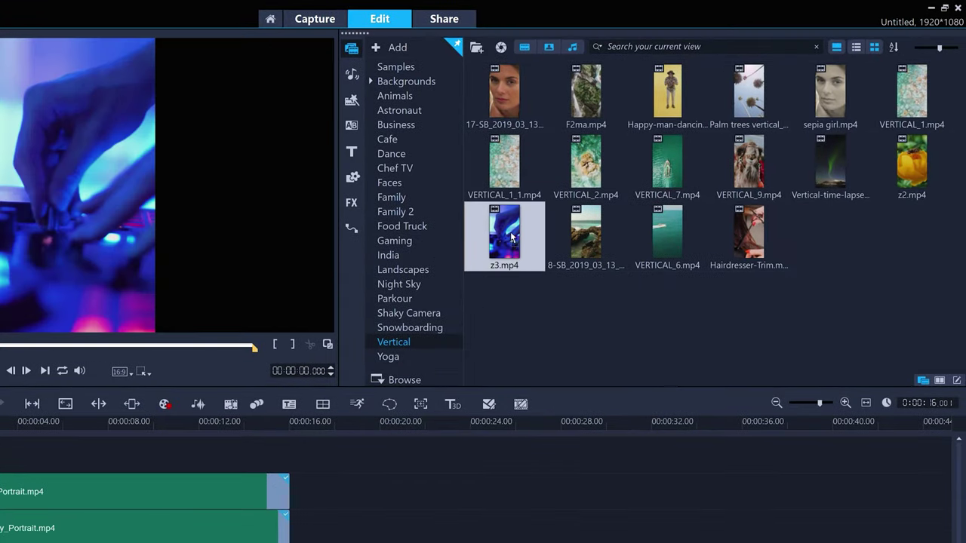
left_click_drag(475, 271, 170, 482)
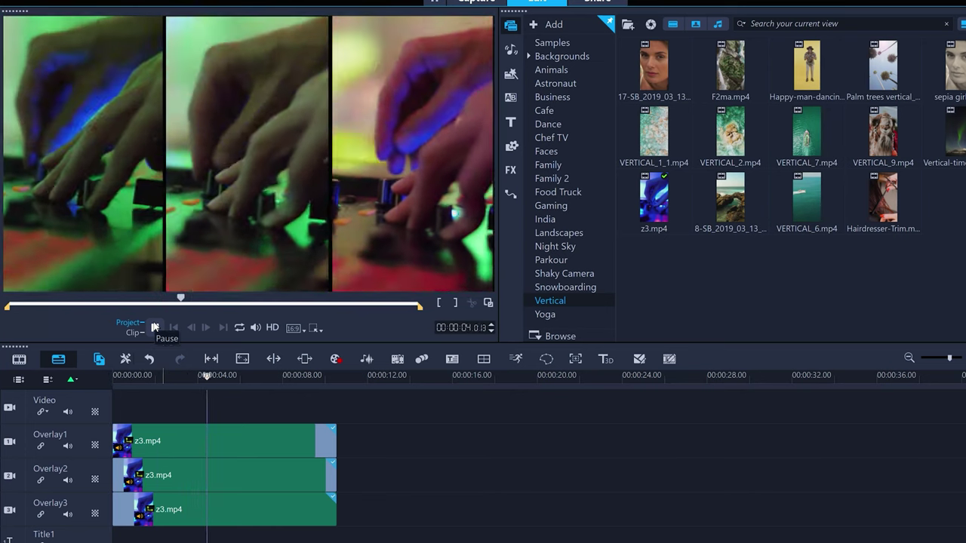
left_click(154, 327)
Apply the Film Noir LUT profile to the Overlay1 z3.mp4 clip and Orange _ Teal to the Overlay3 clip, and preview them.
double_click(234, 434)
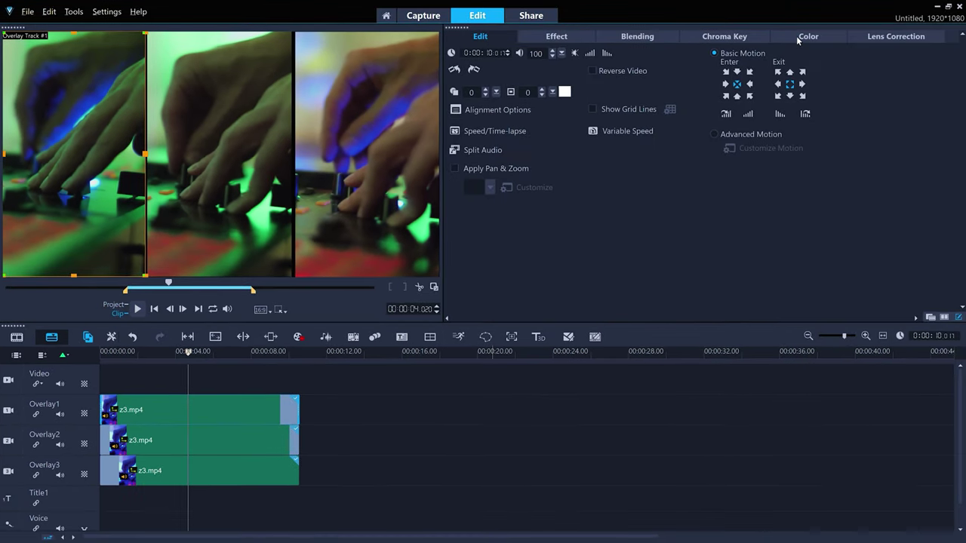
left_click(803, 36)
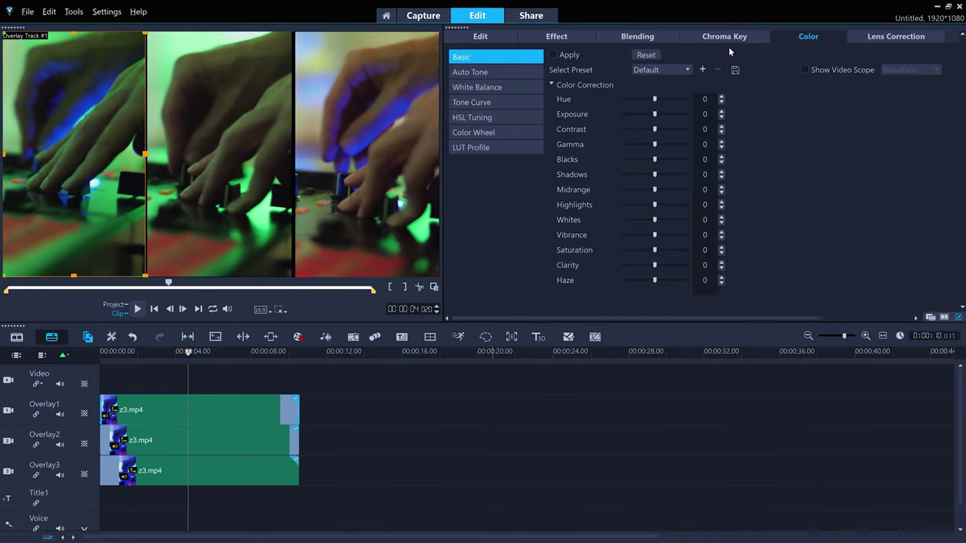
left_click(487, 148)
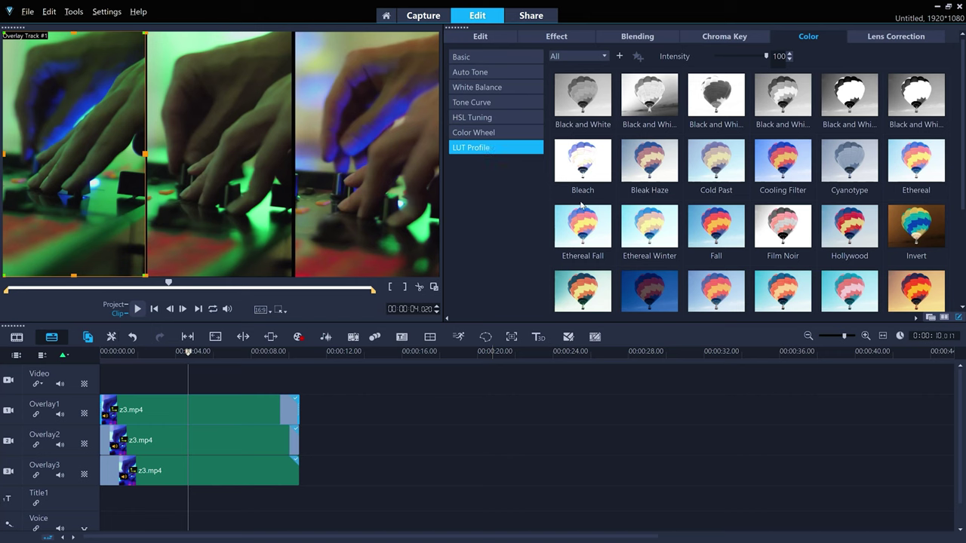
left_click(789, 223)
left_click(259, 480)
scroll(777, 272, "down", 1)
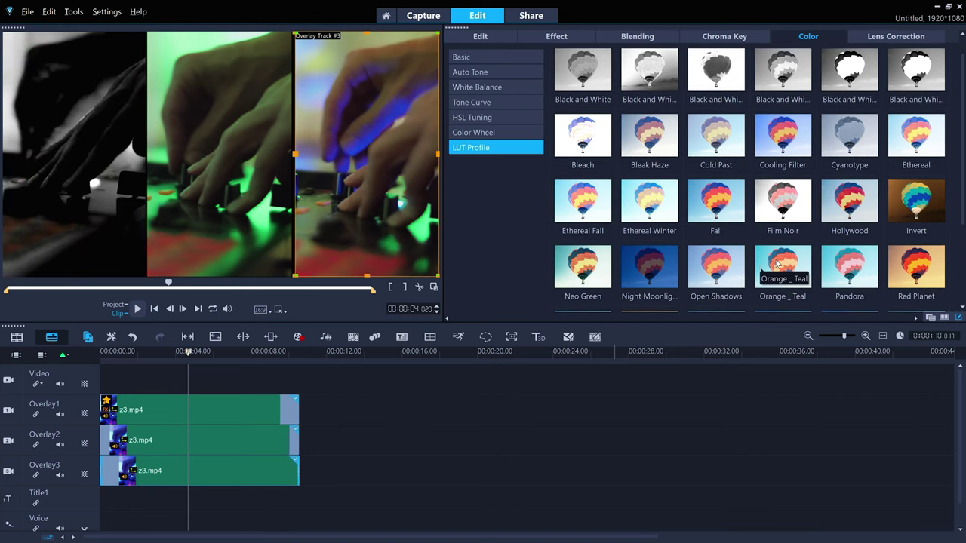
left_click(777, 263)
left_click(138, 309)
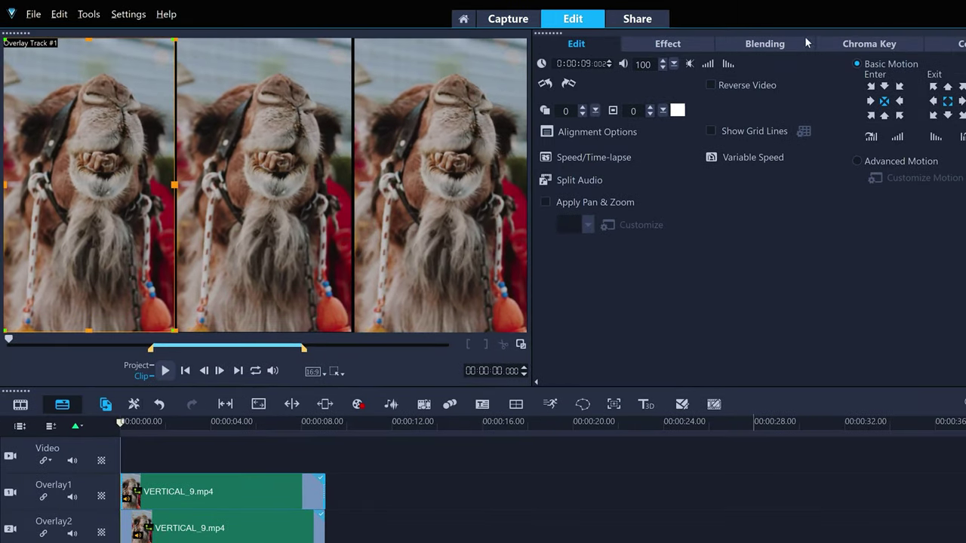
Set the Overlay1 VERTICAL_9.mp4 clip's matte mode to Mask Frame with a rough, torn-edge rectangular mask.
left_click(785, 43)
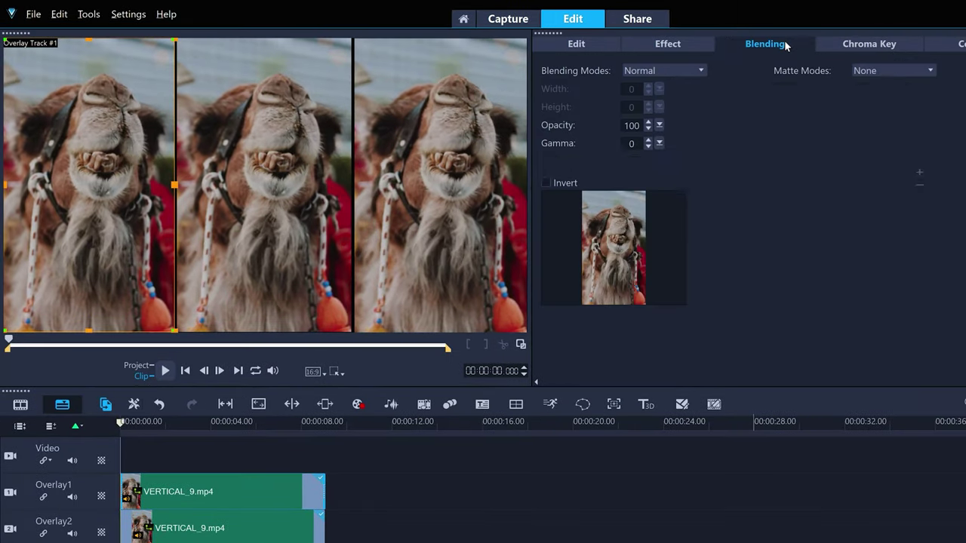
left_click(871, 71)
left_click(881, 99)
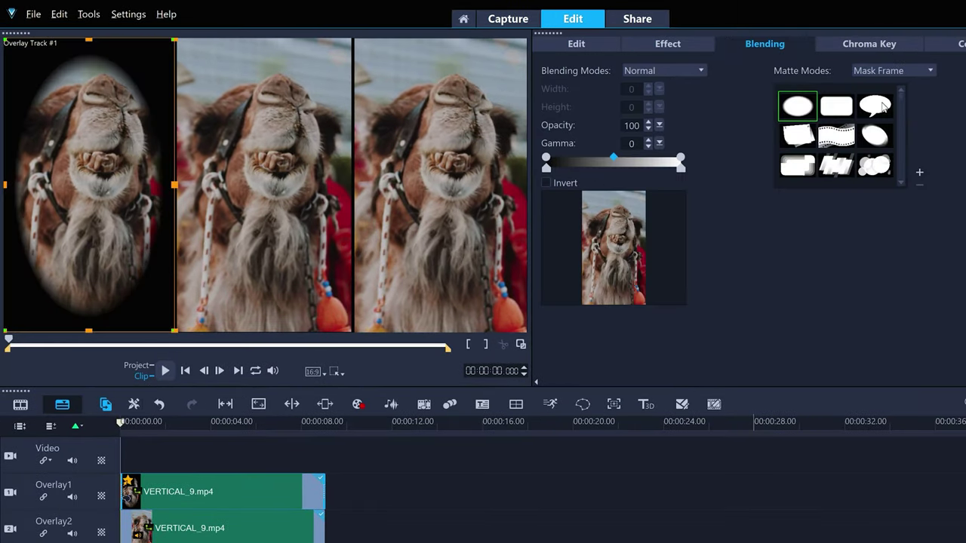
scroll(867, 151, "down", 3)
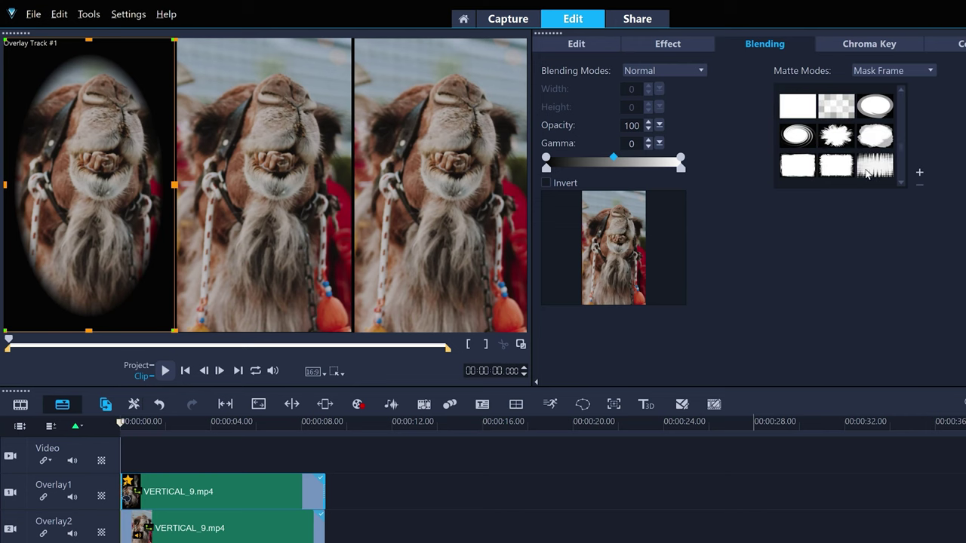
left_click(845, 166)
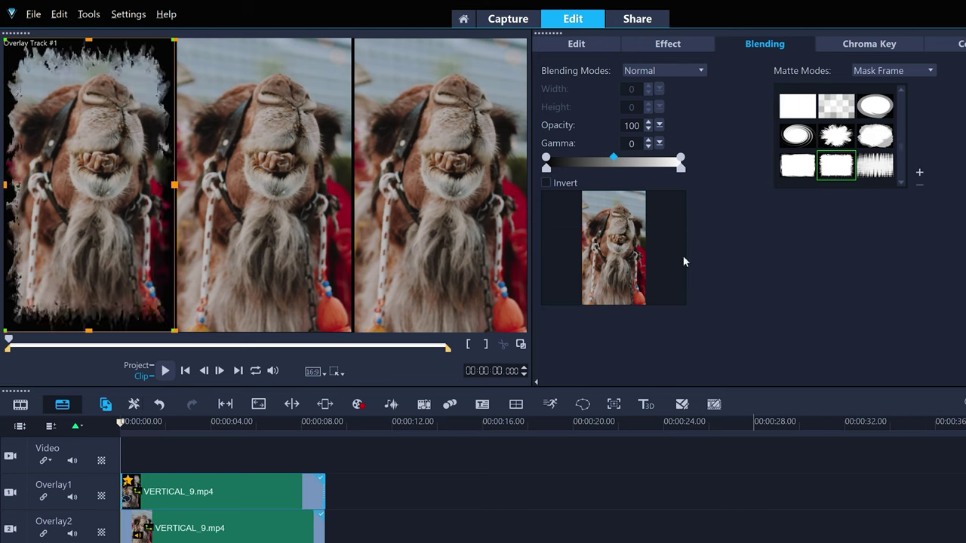
Apply rough-edged rectangular Mask Frame mattes to the VERTICAL_9.mp4 clips on Overlay2 and Overlay3, and play the result.
left_click(251, 531)
left_click(893, 70)
left_click(883, 95)
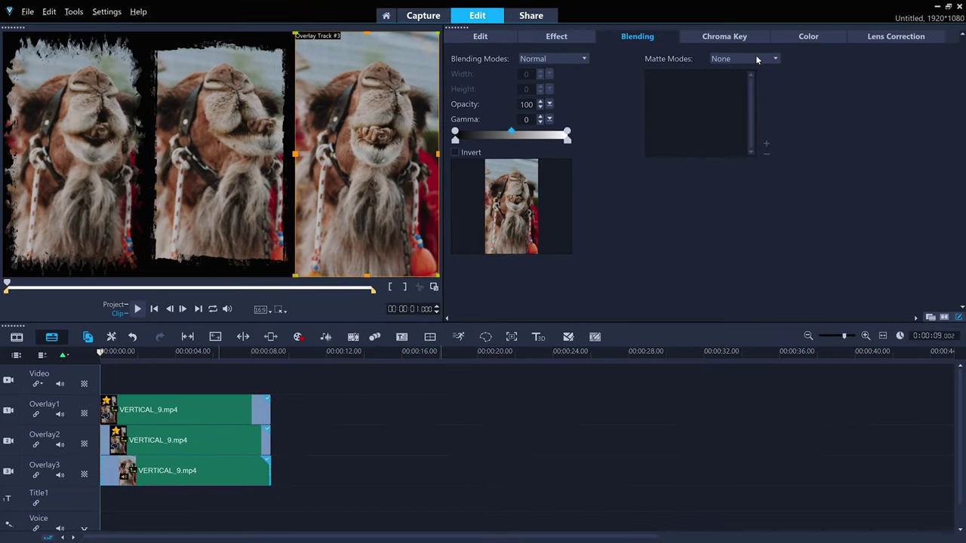
left_click(757, 60)
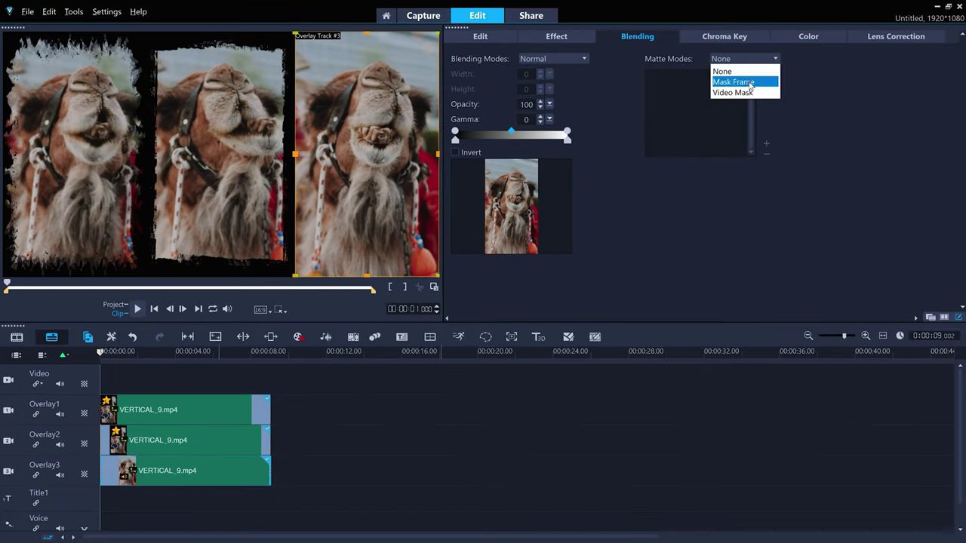
left_click(747, 78)
scroll(749, 108, "down", 3)
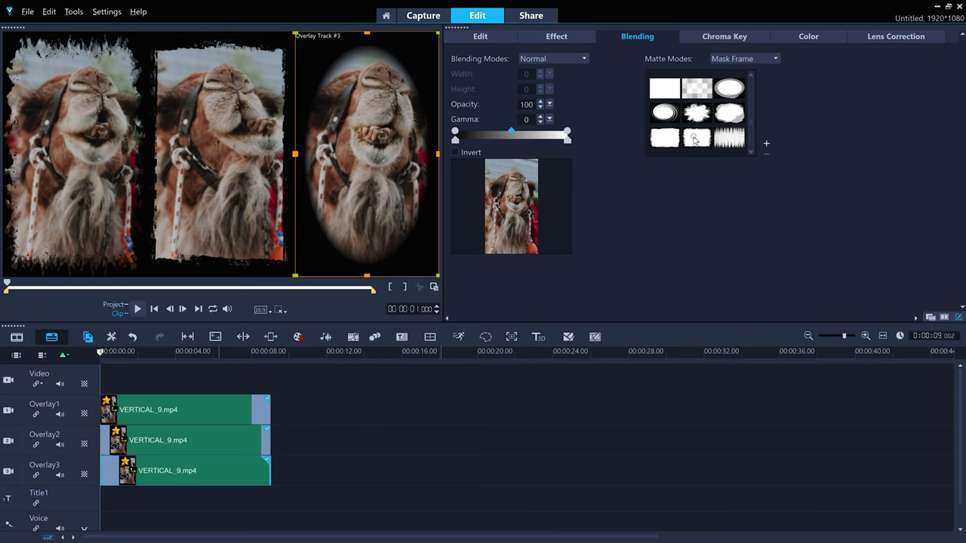
left_click(694, 139)
left_click(665, 138)
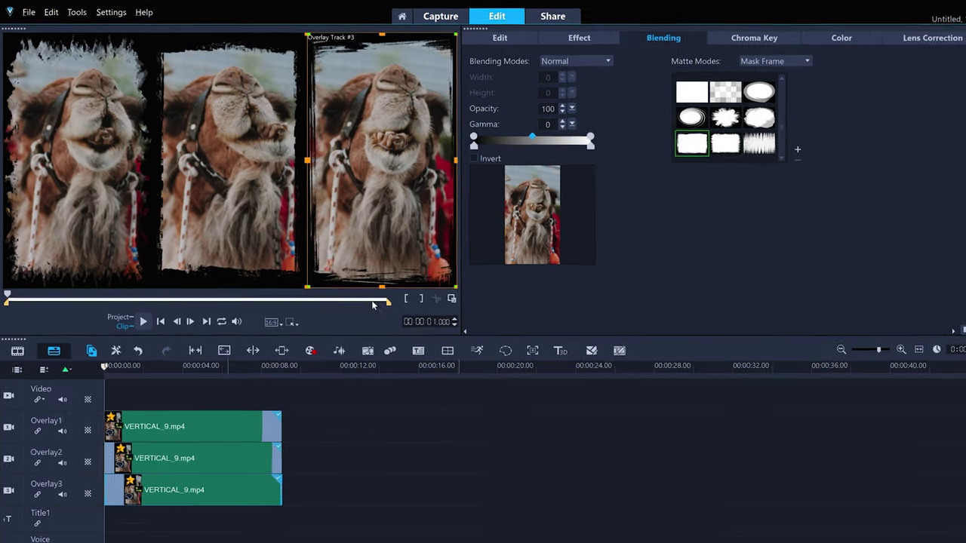
left_click(137, 309)
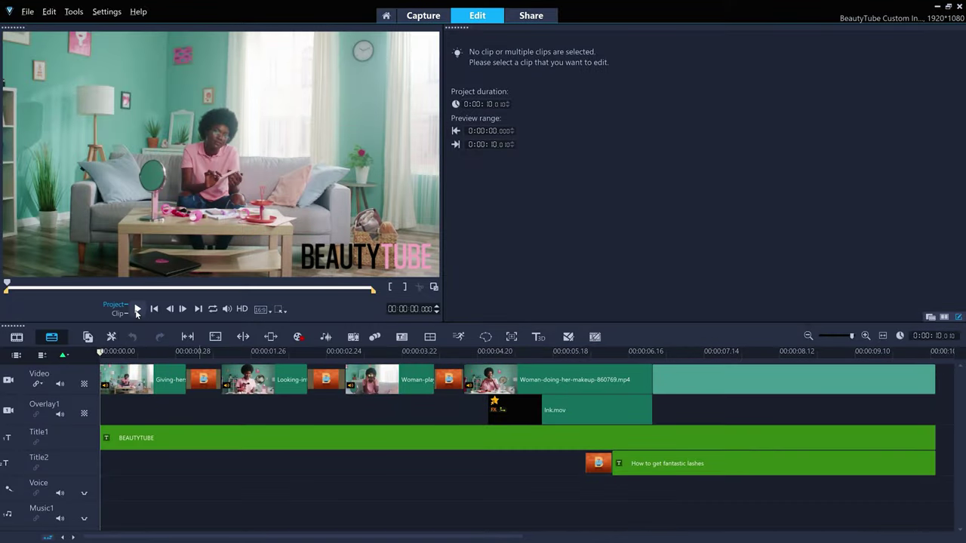
Play the BeautyTube custom intro project and pause it on the fantastic lashes title.
left_click(137, 308)
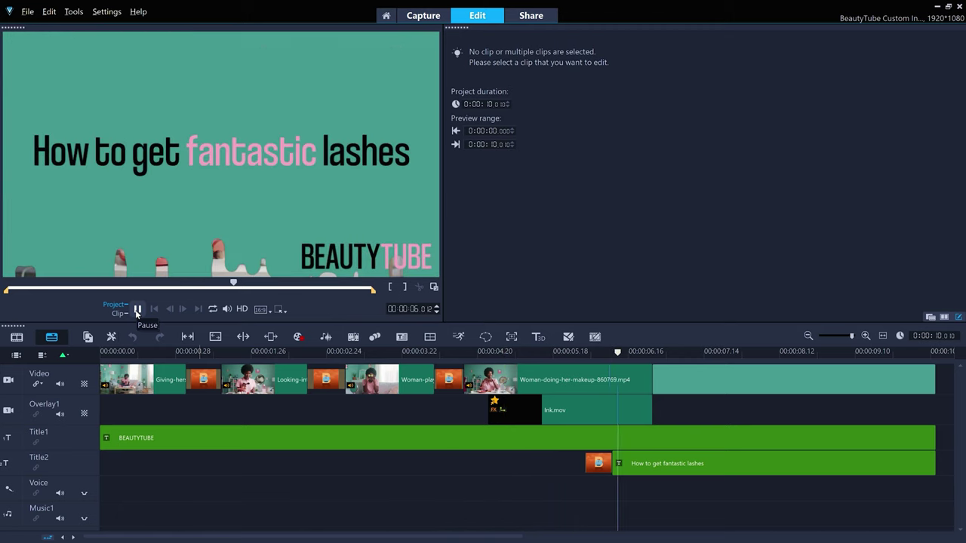
left_click(136, 310)
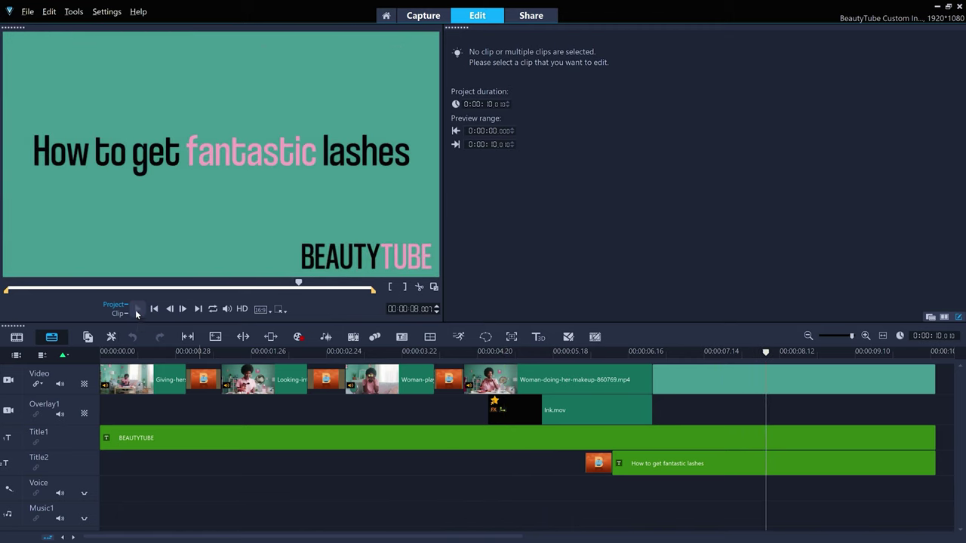
Mark all four clips of the woman on the Video track as replaceable clips and finish marking.
left_click(665, 469)
left_click(553, 379)
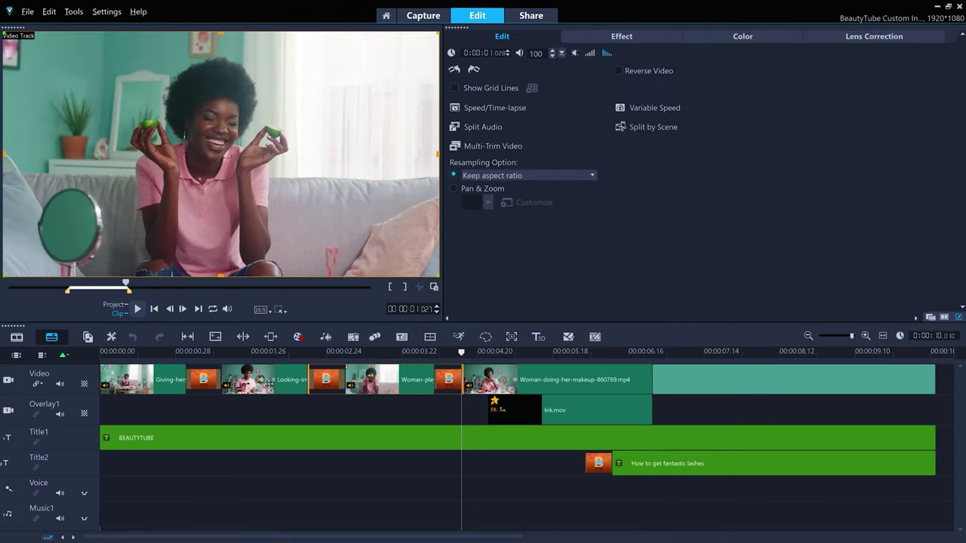
key("Left")
key("Left")
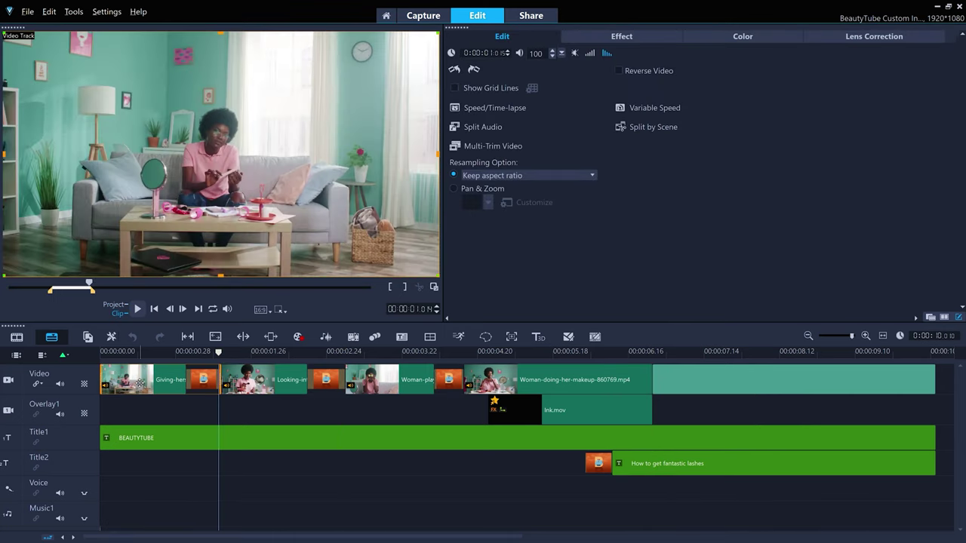
right_click(142, 385)
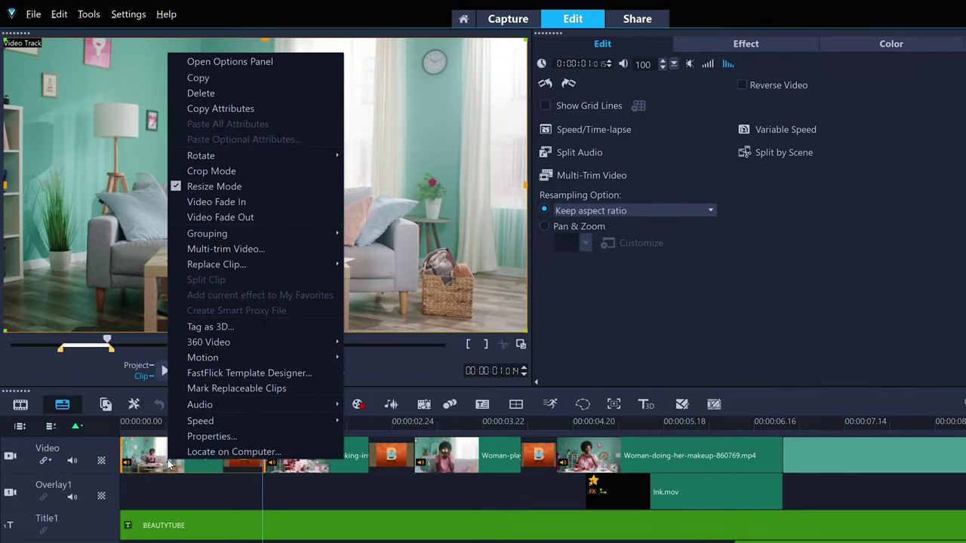
left_click(270, 390)
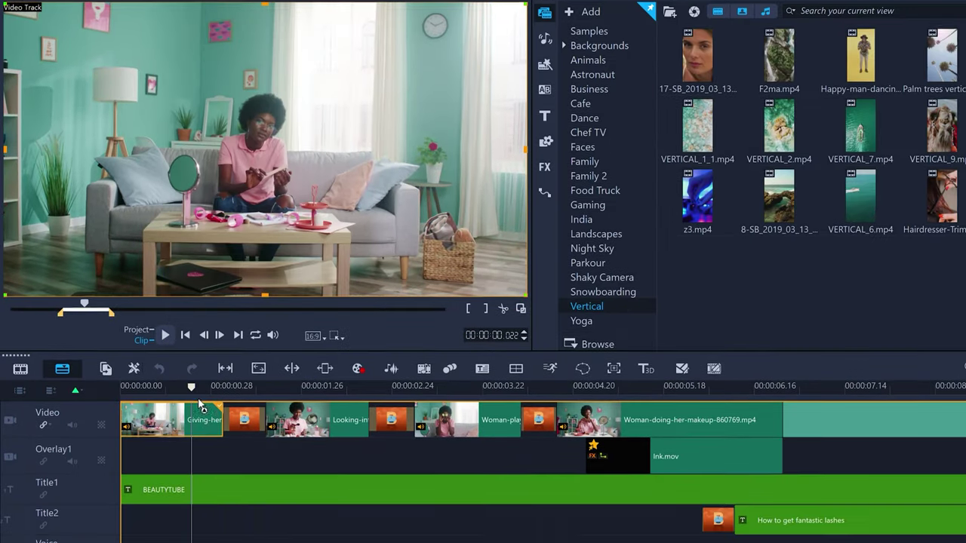
left_click(328, 351)
left_click(476, 346)
left_click(668, 349)
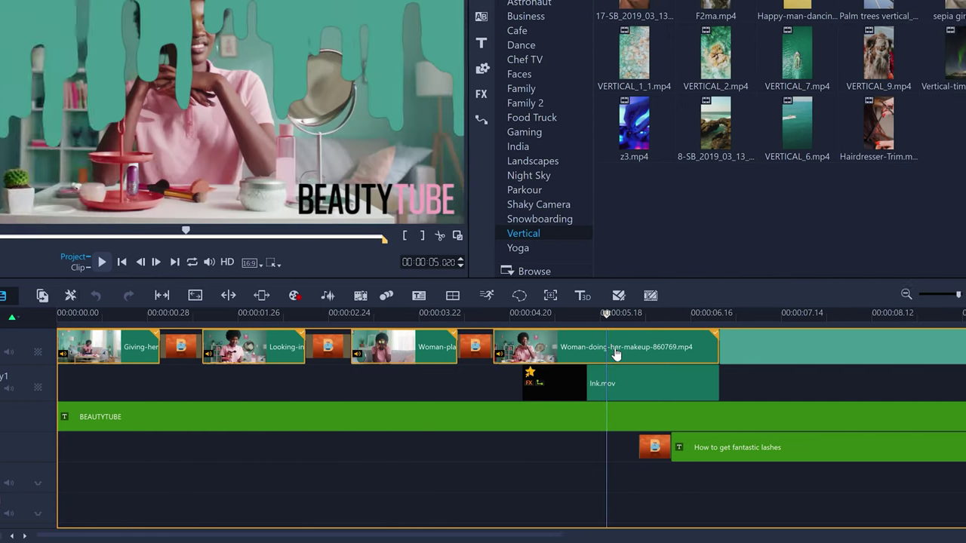
left_click(914, 339)
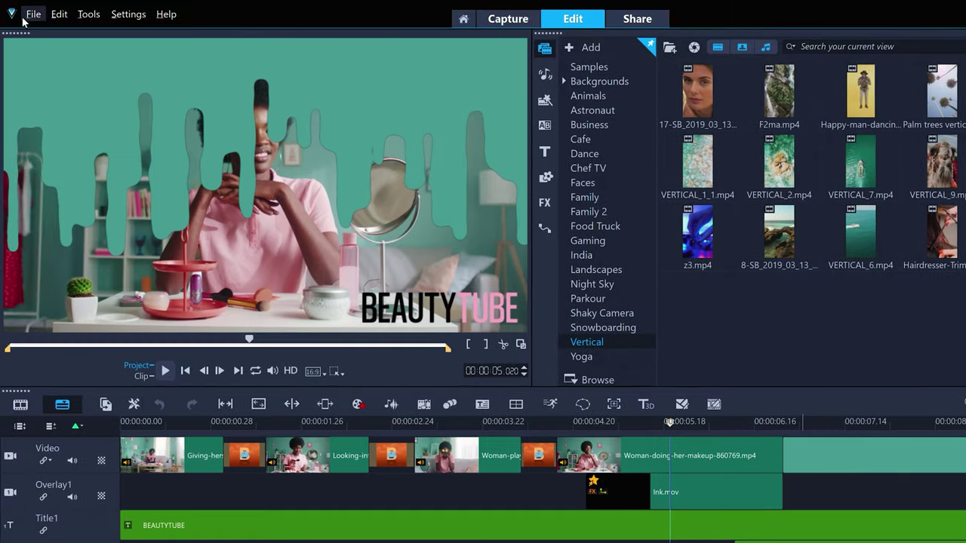
Start exporting the project as an Instant Project template, saving the current BeautyTube Custom Intro project first.
left_click(34, 16)
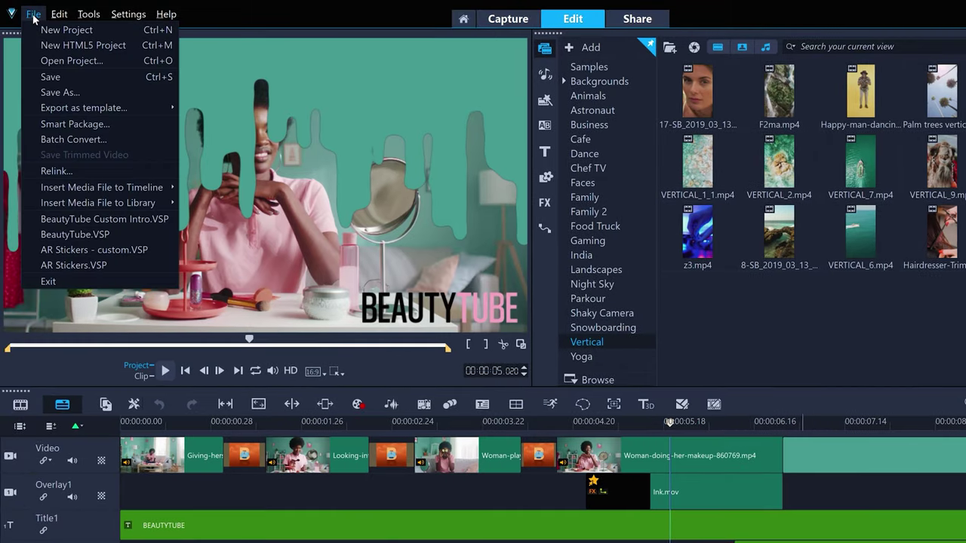
mouse_move(68, 110)
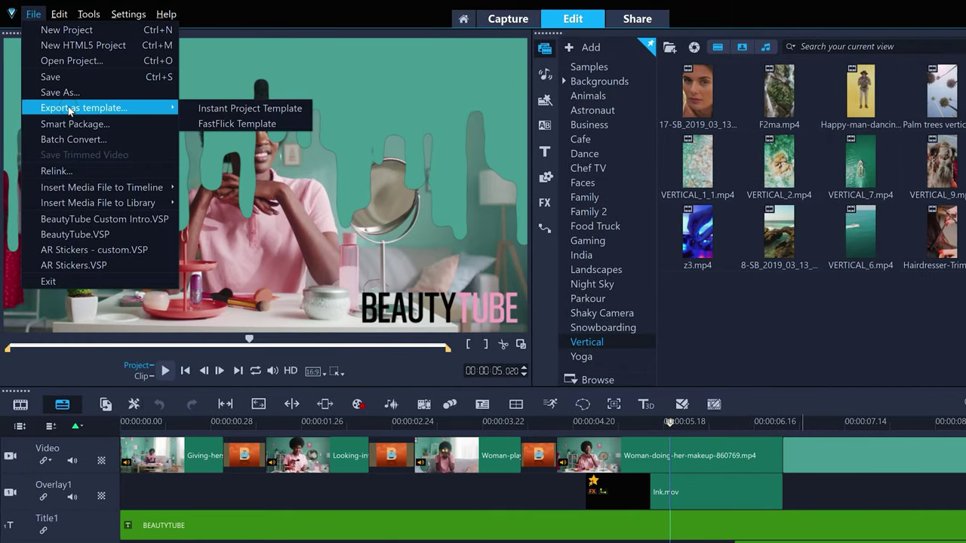
left_click(256, 109)
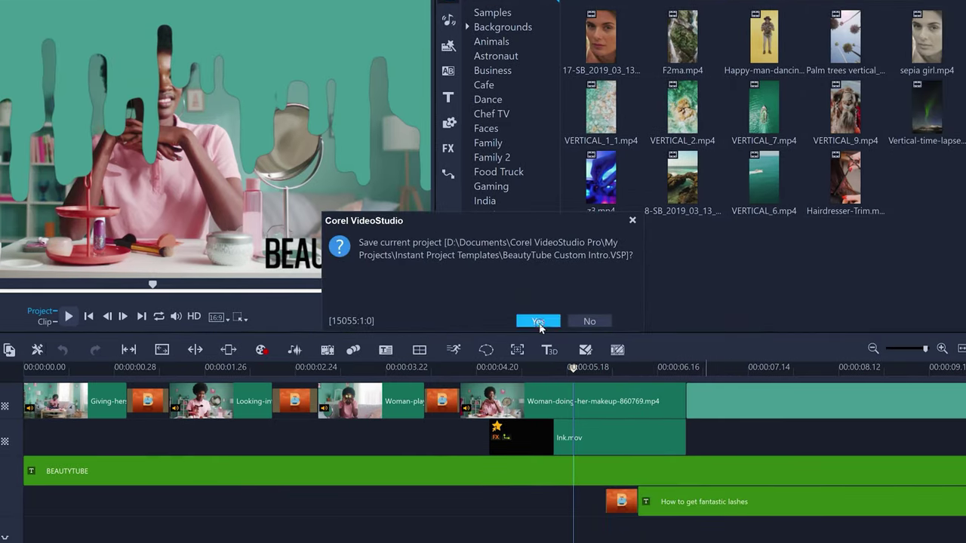
left_click(538, 322)
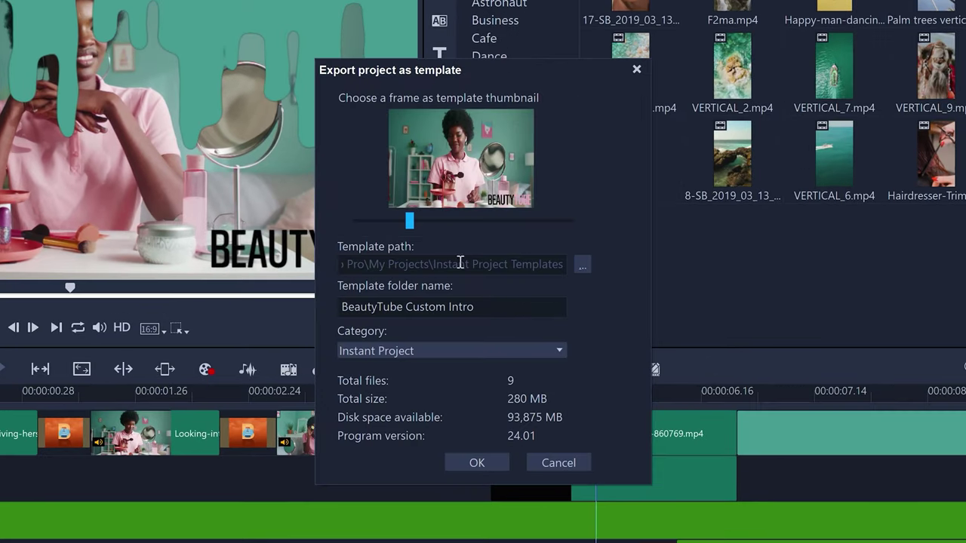
Choose an early frame of the woman holding a makeup brush as the thumbnail and export the template, replacing the existing folder's files.
left_click(481, 221)
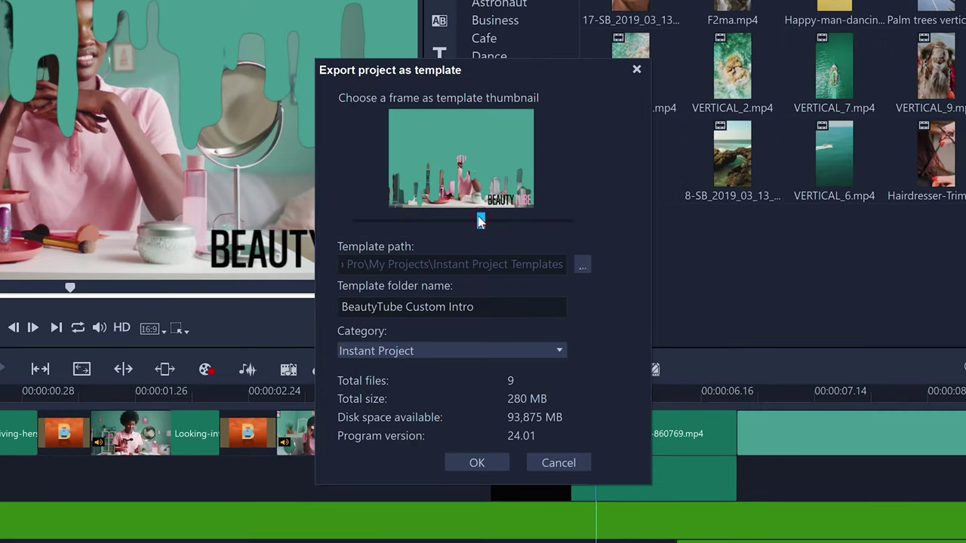
left_click(385, 221)
left_click(476, 463)
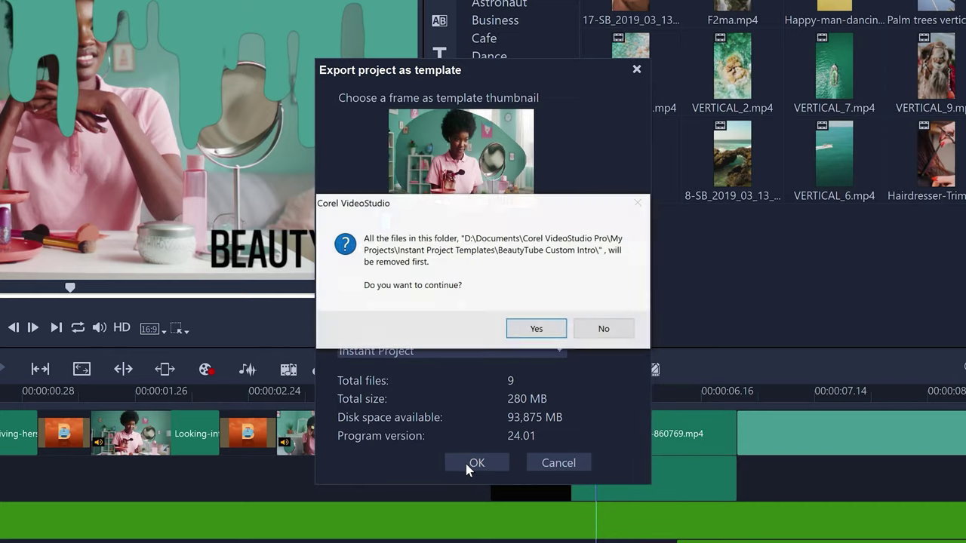
left_click(528, 328)
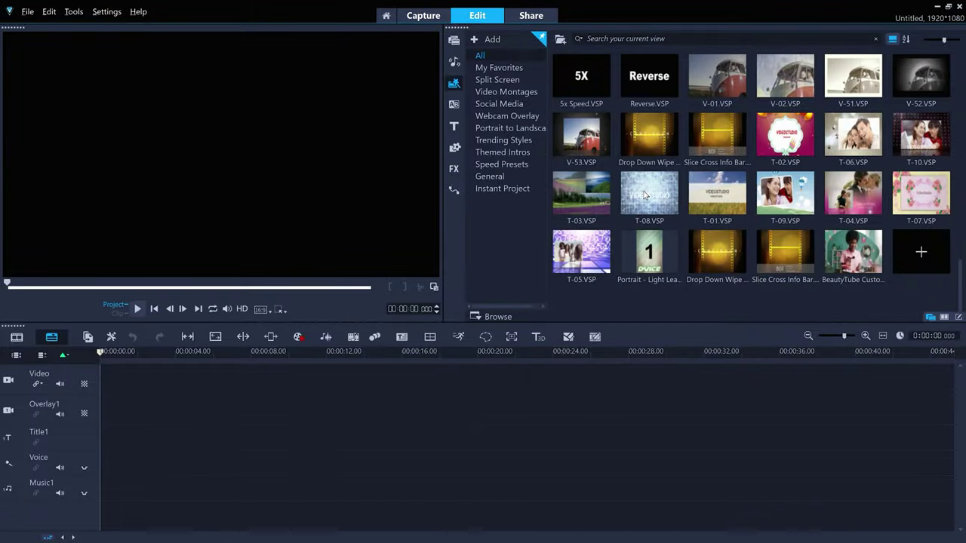
Insert the BeautyTube Custom Intro template and replace its clips, in order, with garden 3.mp4, dance.mp4, garden 1.mp4 and garden 2.mp4 from the Family library.
left_click_drag(842, 259, 290, 385)
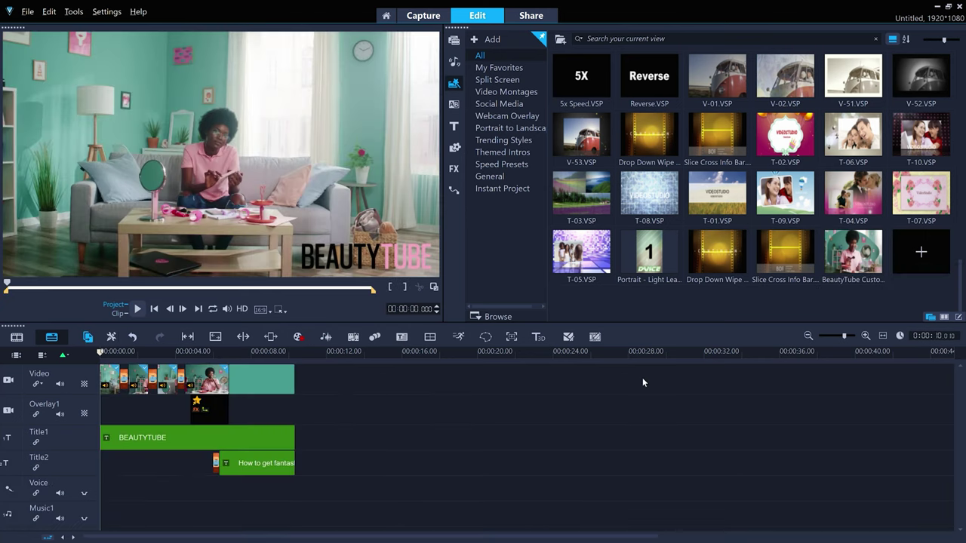
left_click(883, 337)
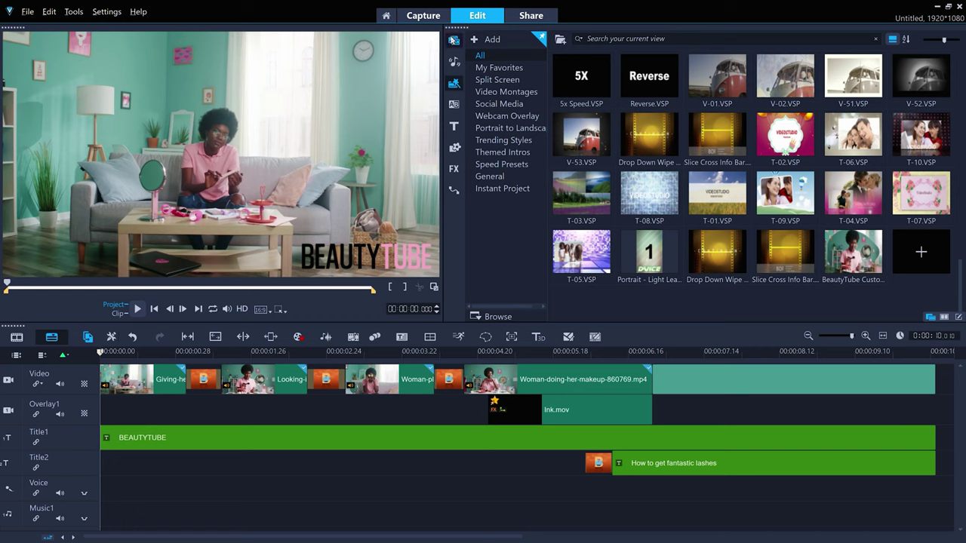
left_click(453, 39)
left_click(487, 164)
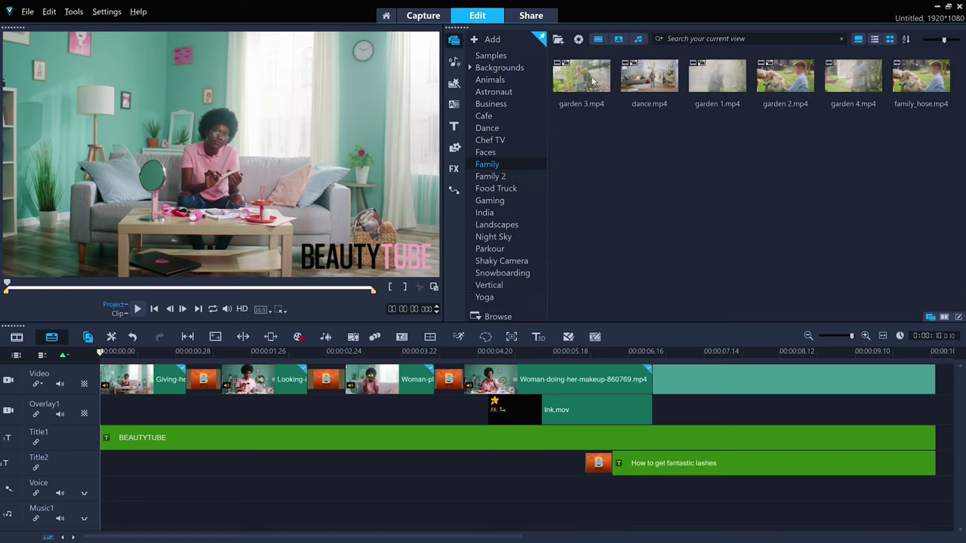
left_click_drag(593, 82, 218, 365)
left_click_drag(653, 78, 281, 376)
left_click_drag(727, 74, 384, 382)
left_click_drag(760, 104, 522, 387)
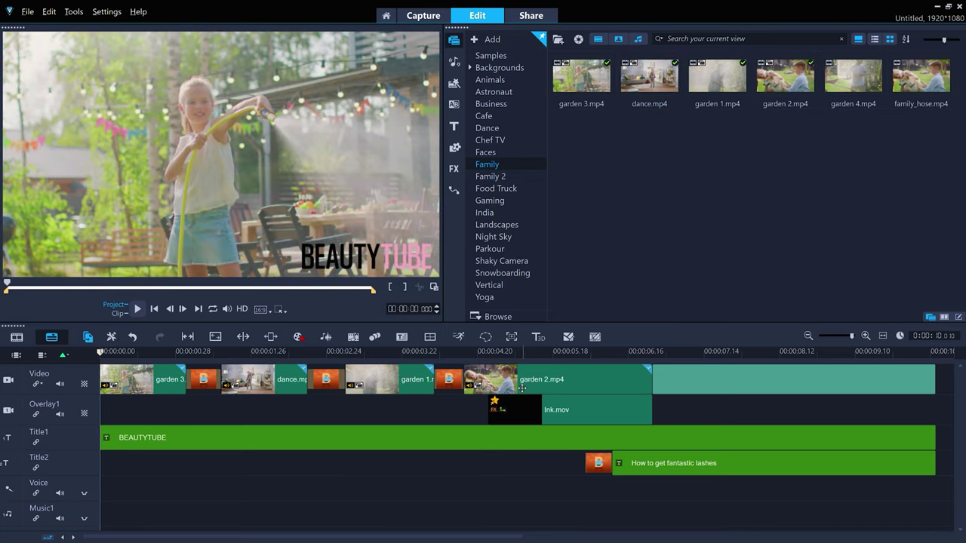
Preview the intro up to its closing title, remove "lashes" from the Title2 text and replace "fantastic" with "fit in".
left_click(138, 309)
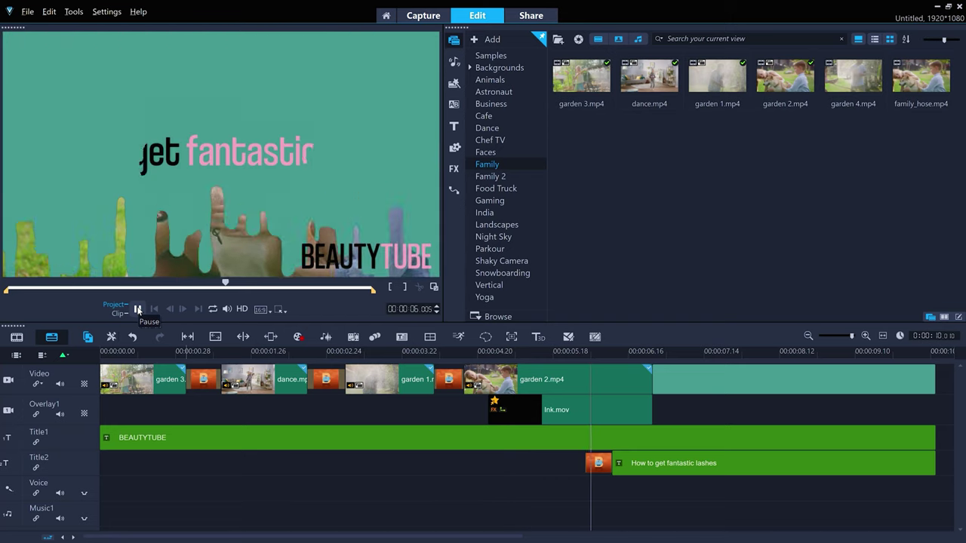
left_click(138, 309)
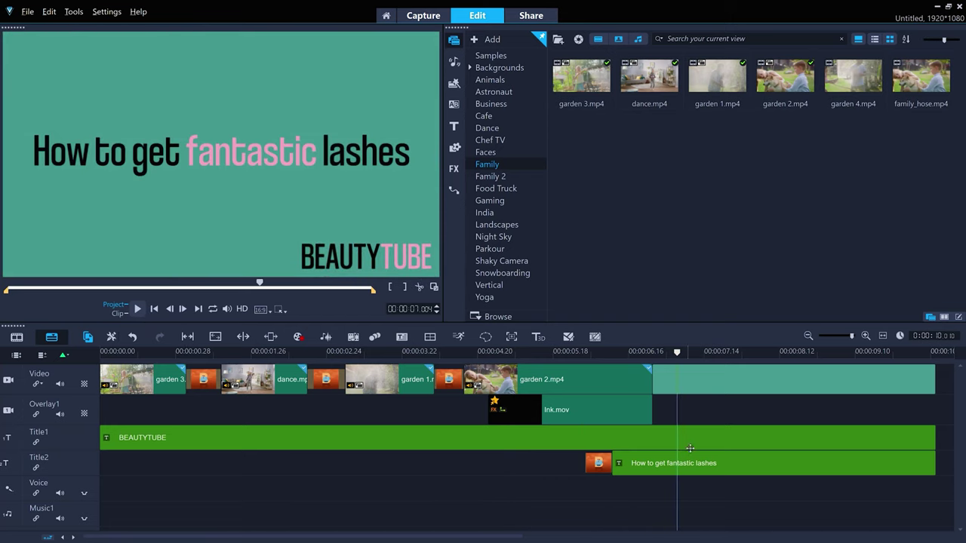
double_click(695, 464)
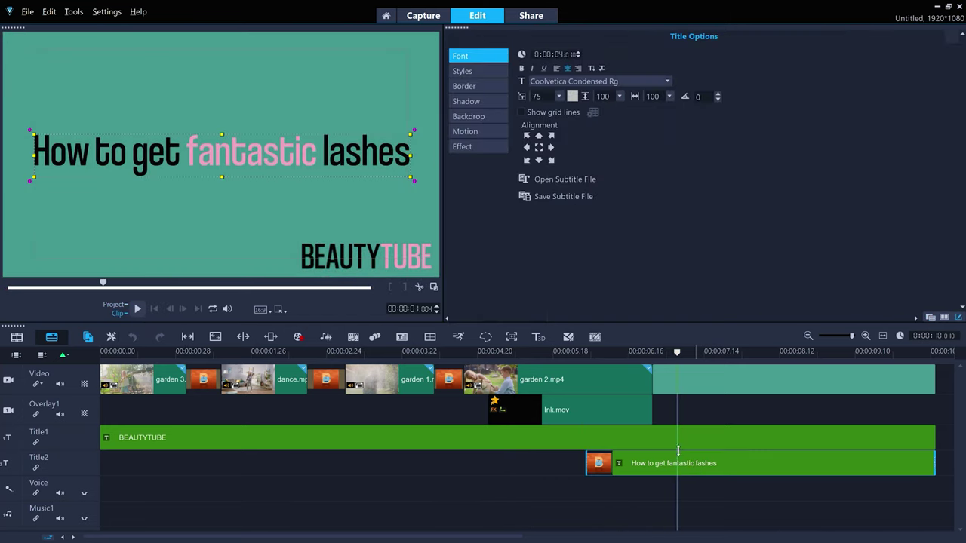
double_click(345, 155)
key("BackSpace")
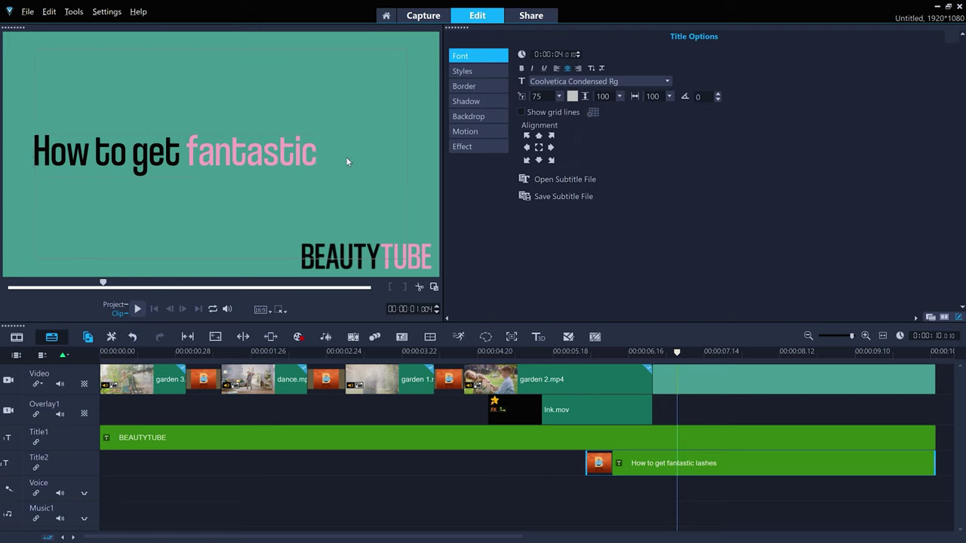
left_click_drag(315, 155, 189, 158)
type("fit in")
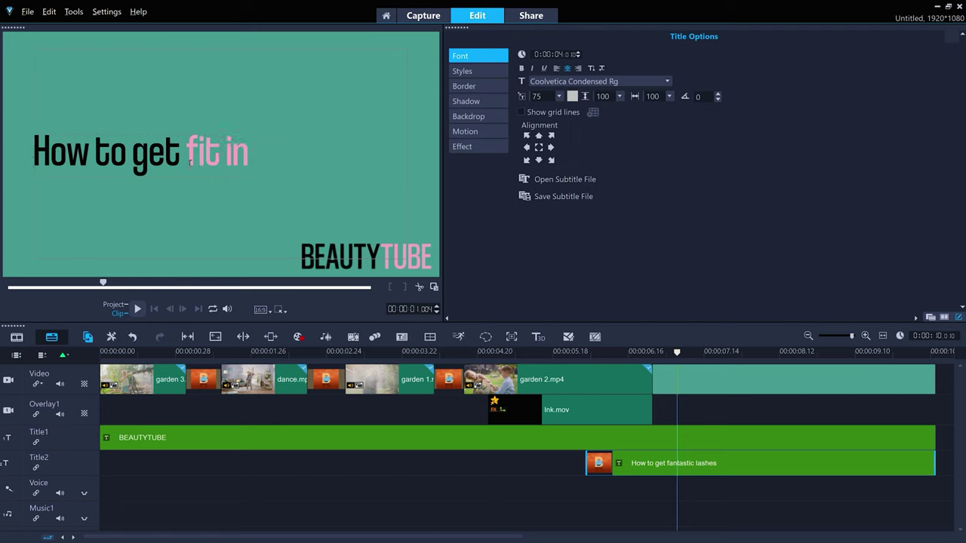